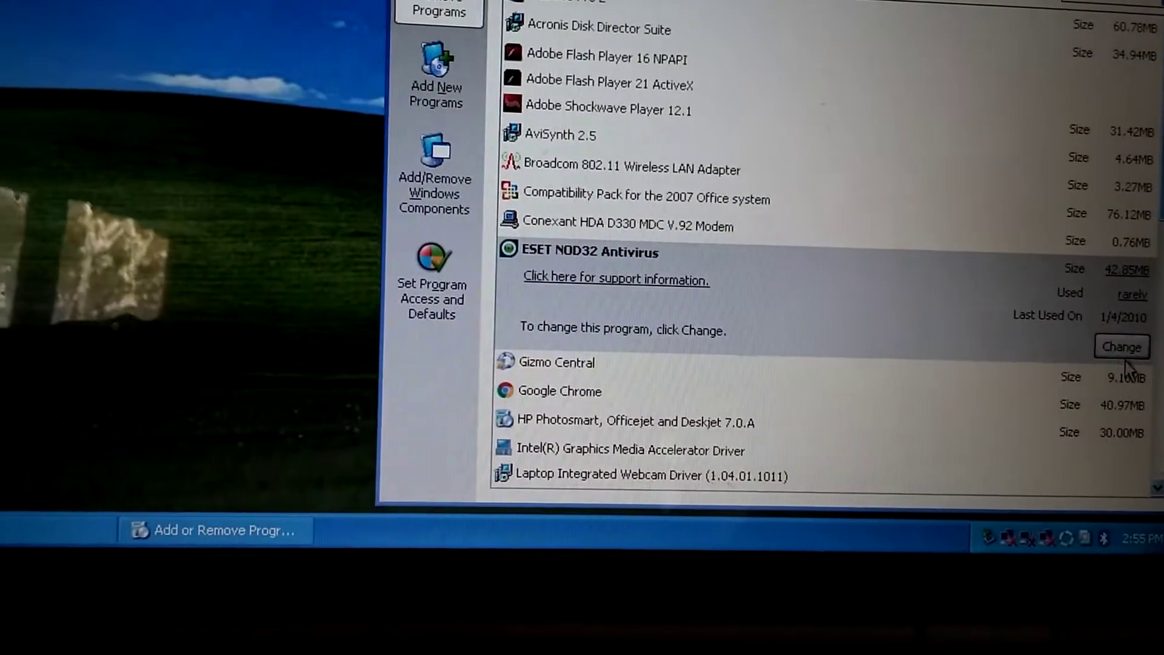
Launch ESET NOD32 setup, choose Remove, skip the questionnaire, and start the removal.
left_click(1123, 348)
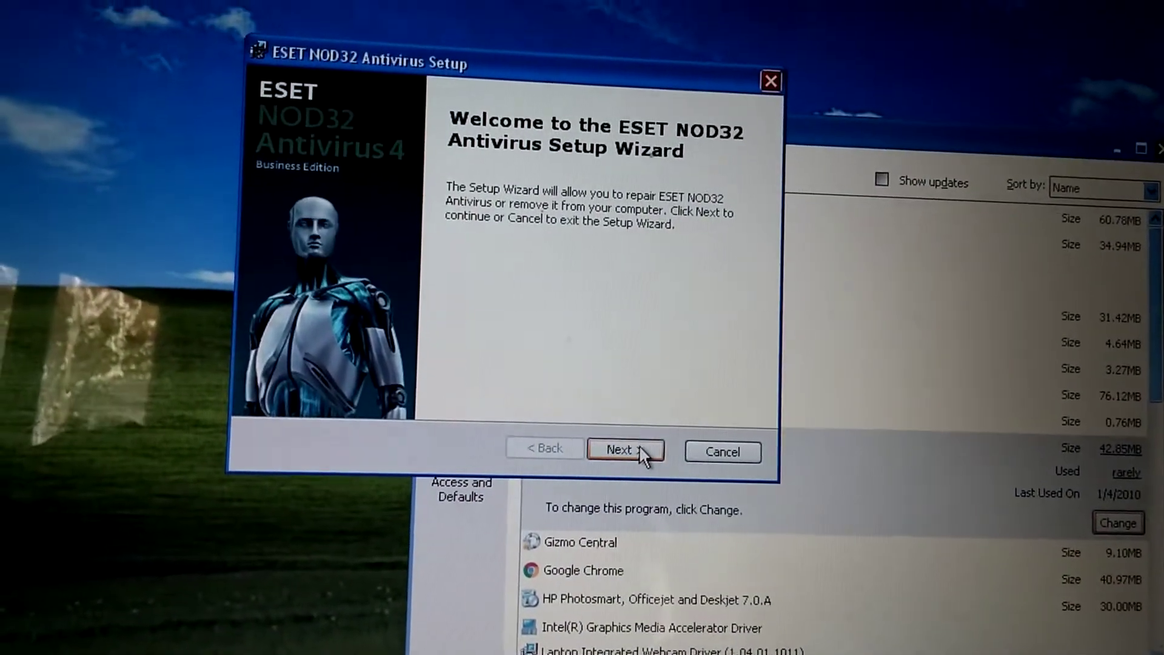
left_click(643, 447)
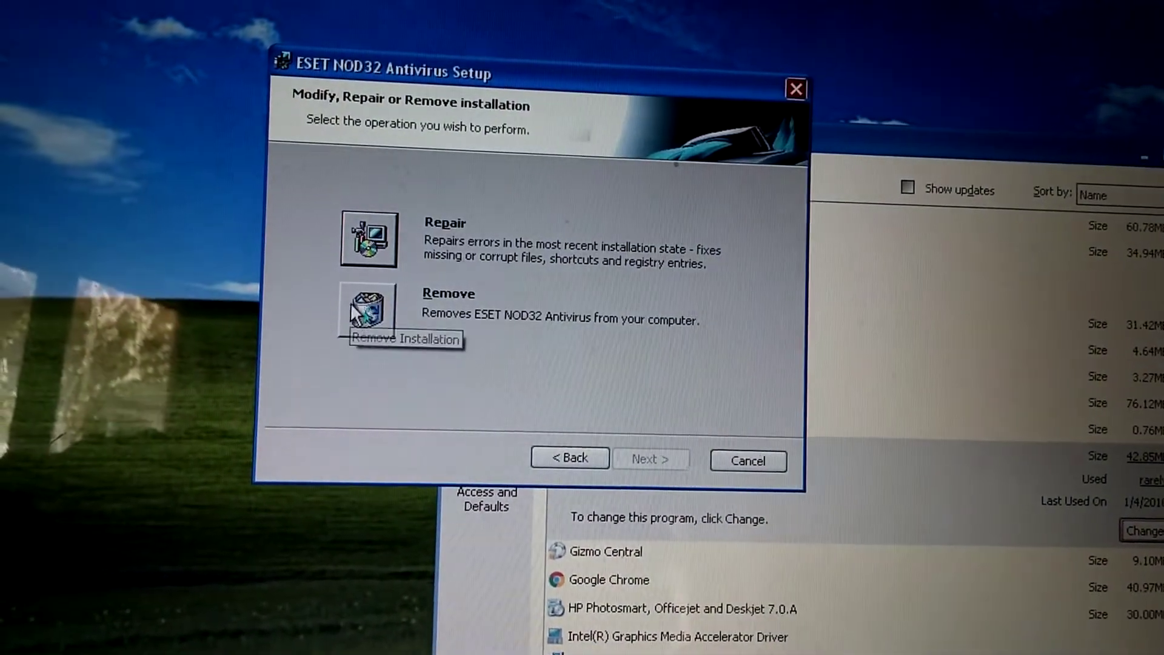
left_click(368, 312)
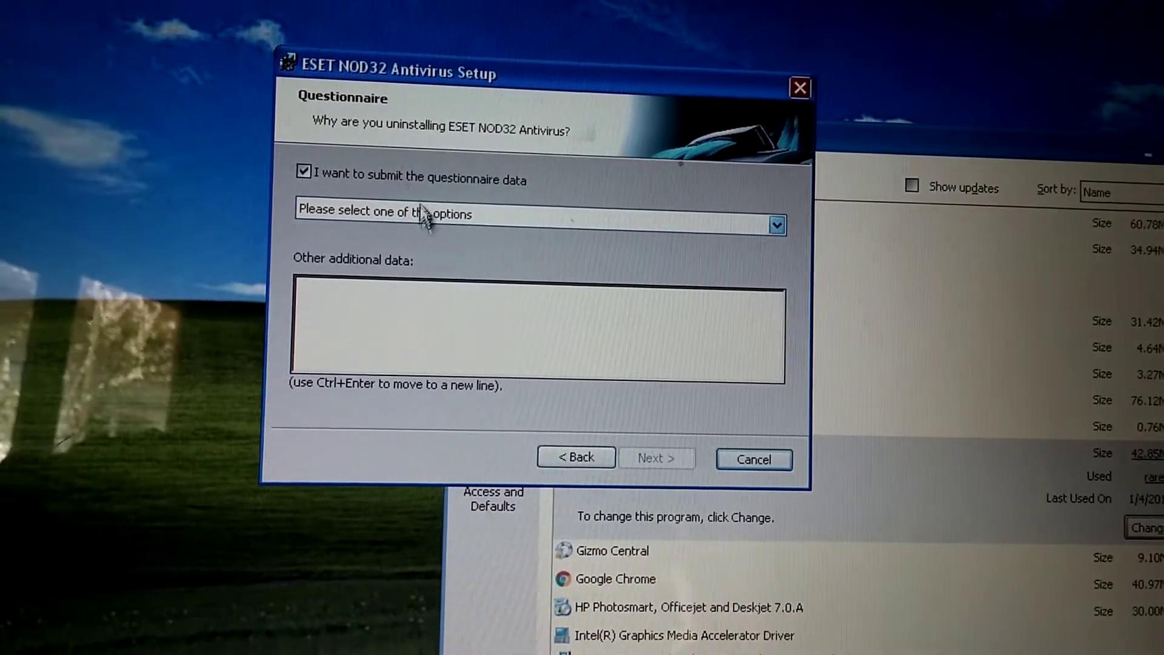
left_click(418, 178)
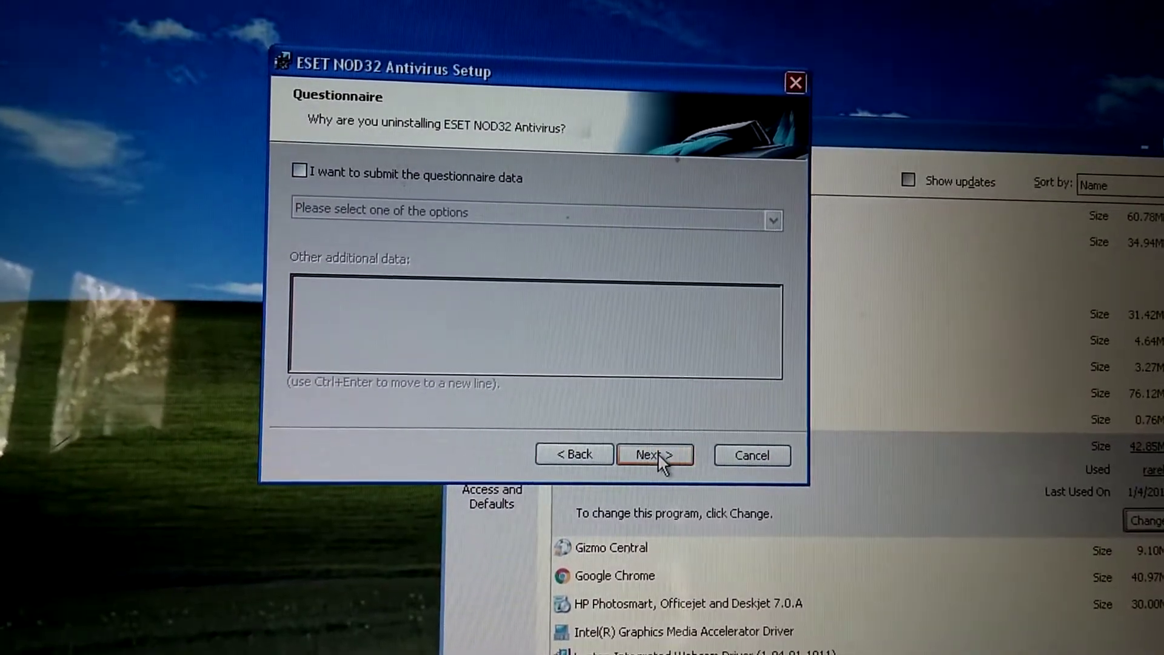
left_click(658, 453)
left_click(657, 455)
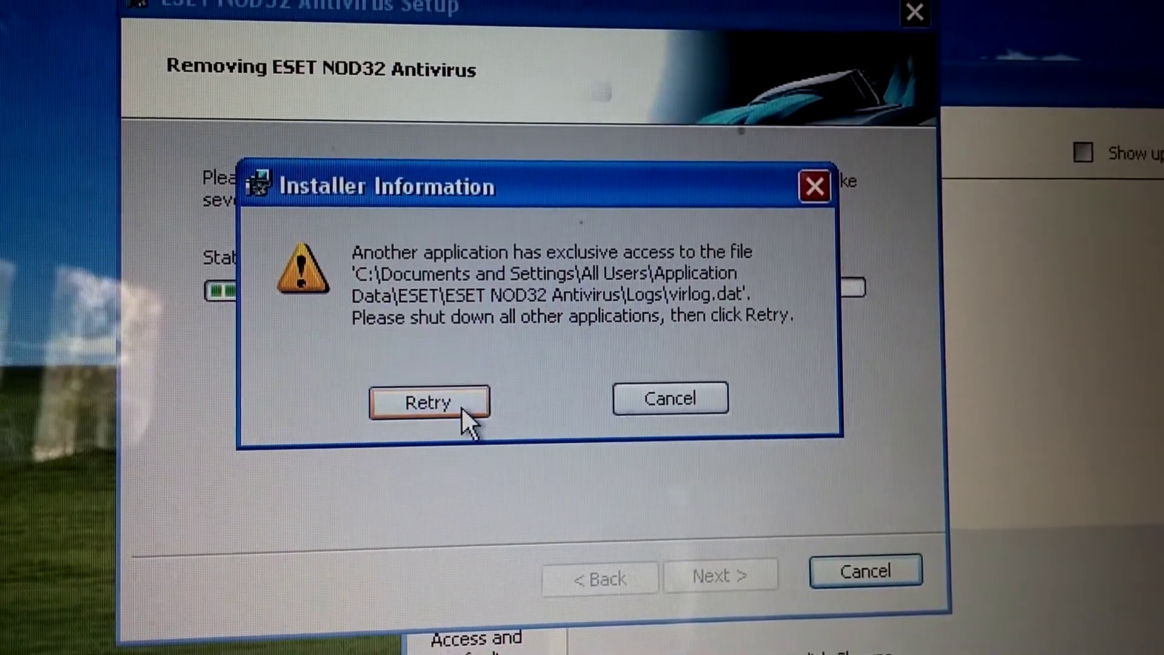
Retry the locked virlog.dat file, then cancel the removal and dismiss the fatal error.
left_click(461, 405)
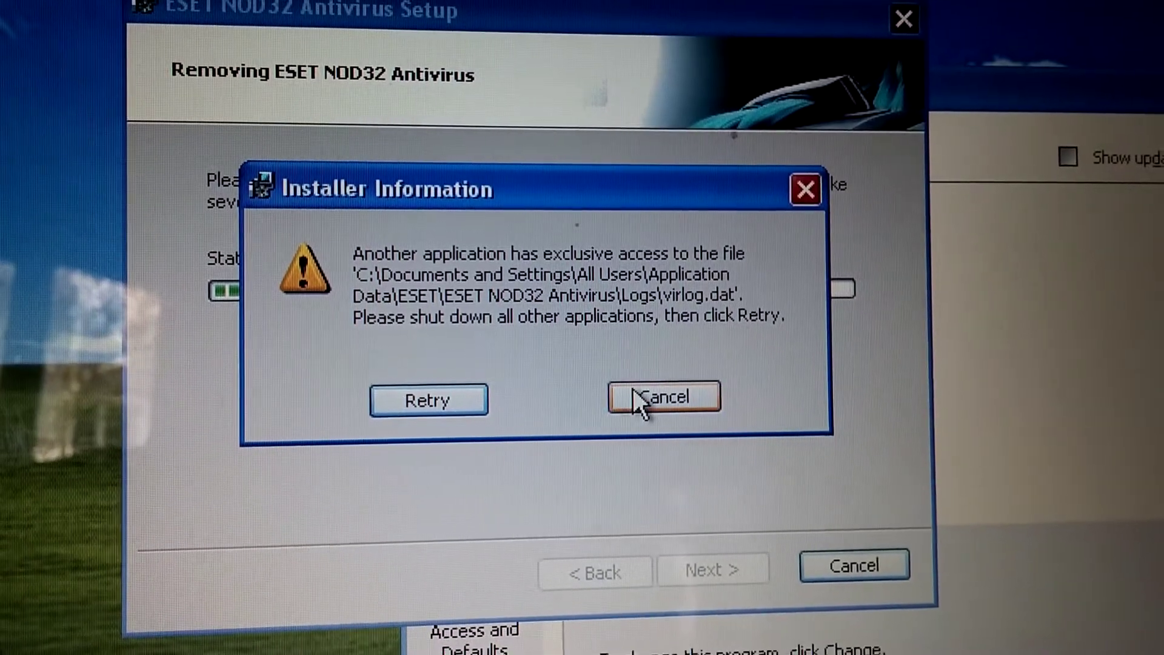
left_click(633, 389)
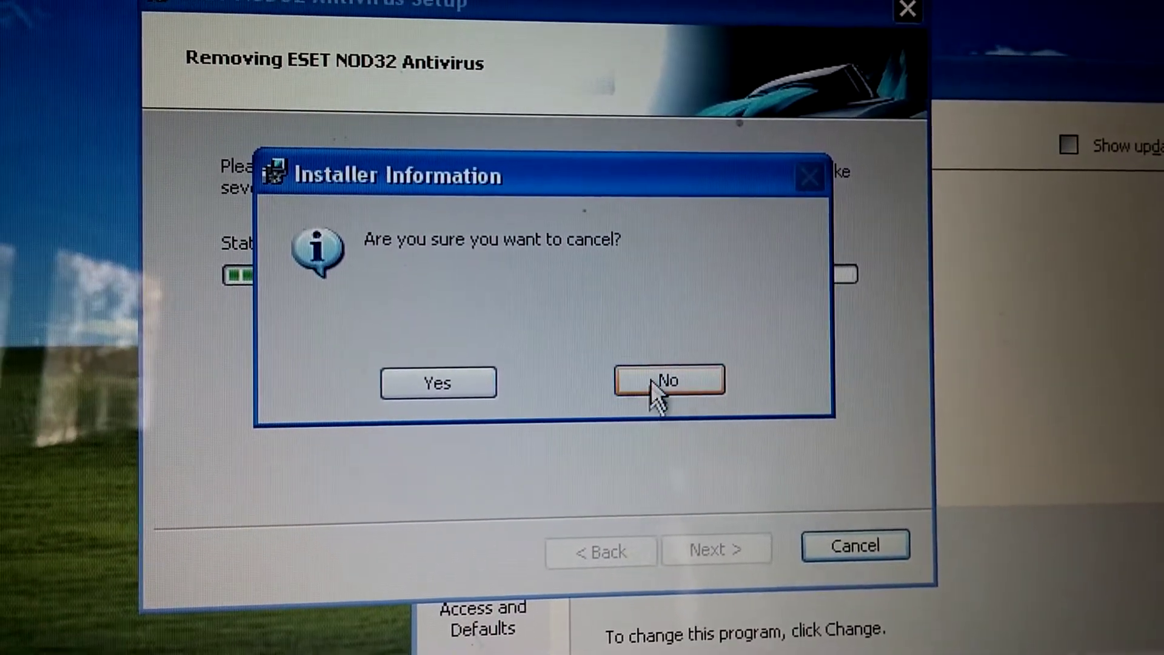
left_click(650, 380)
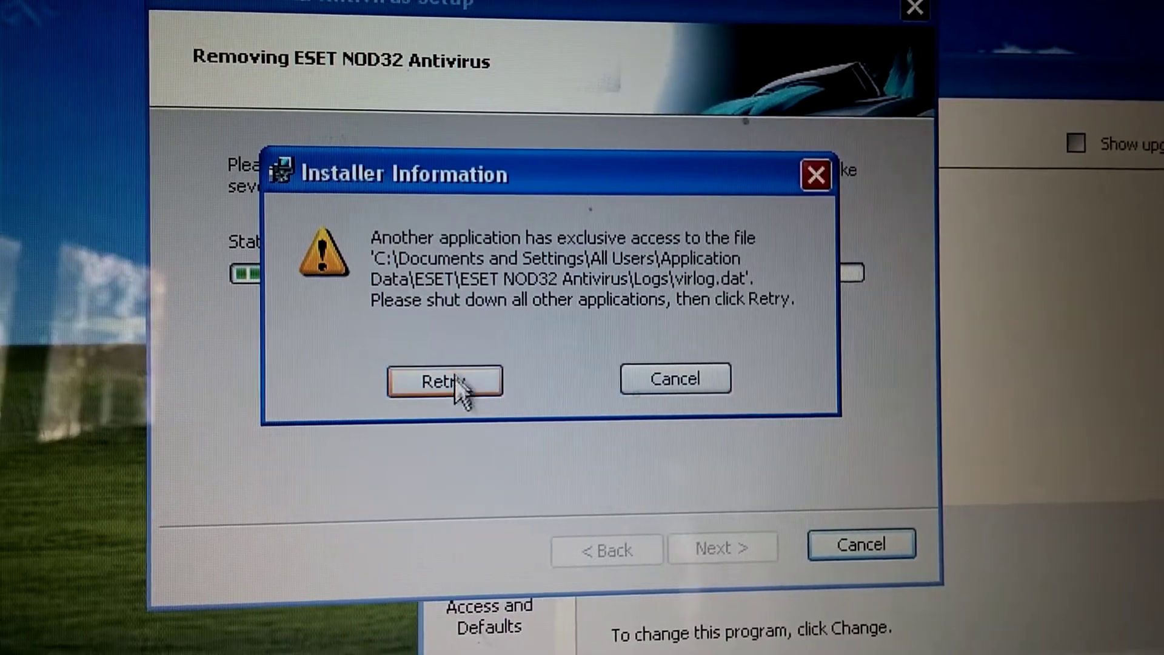
left_click(643, 380)
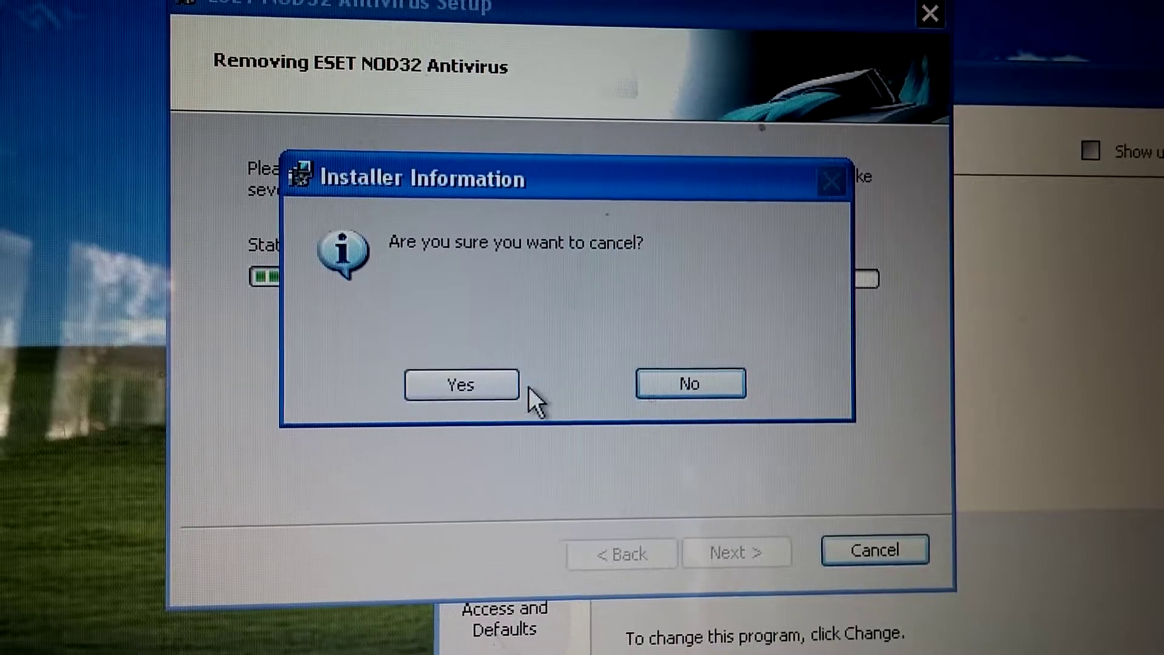
left_click(477, 390)
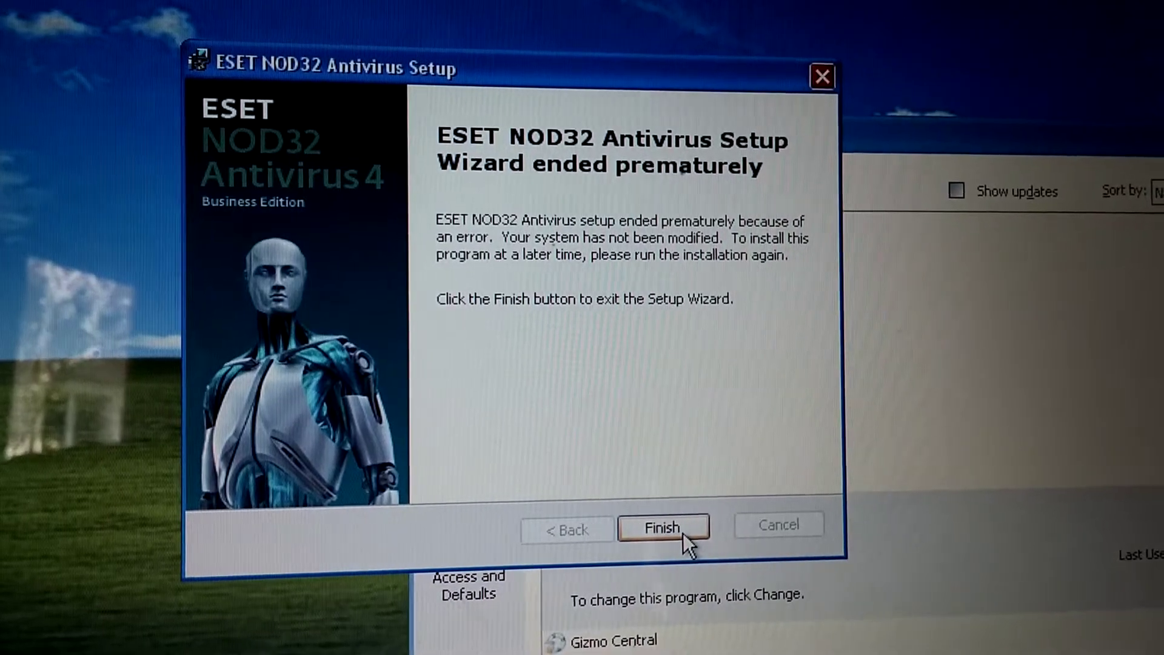
left_click(685, 533)
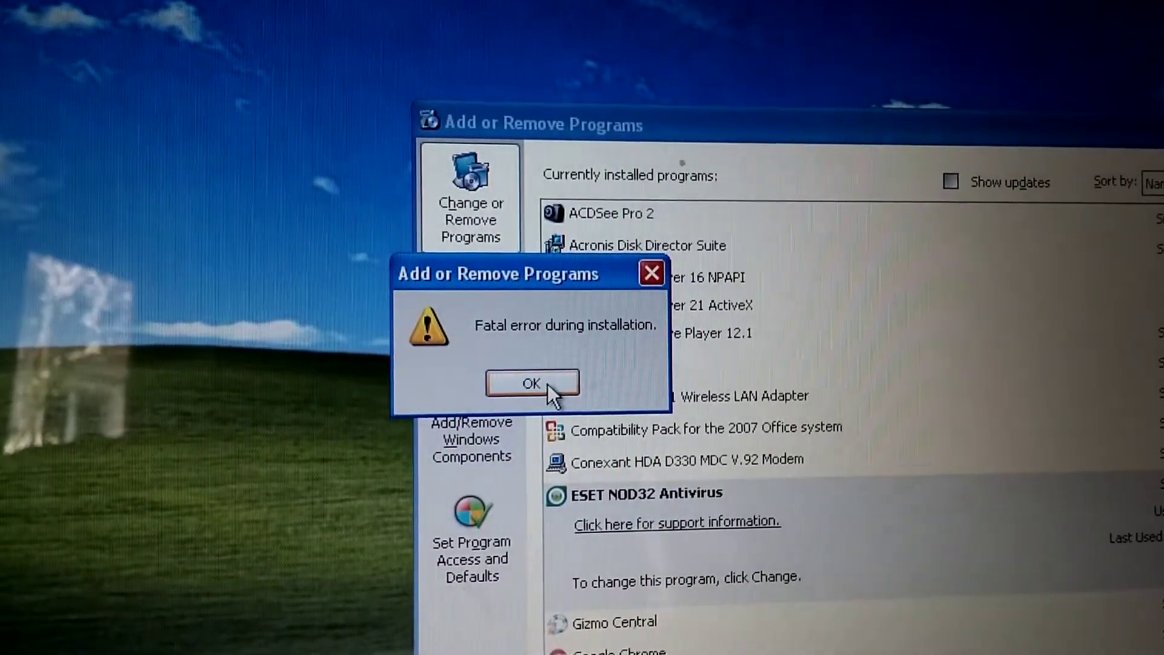
left_click(545, 380)
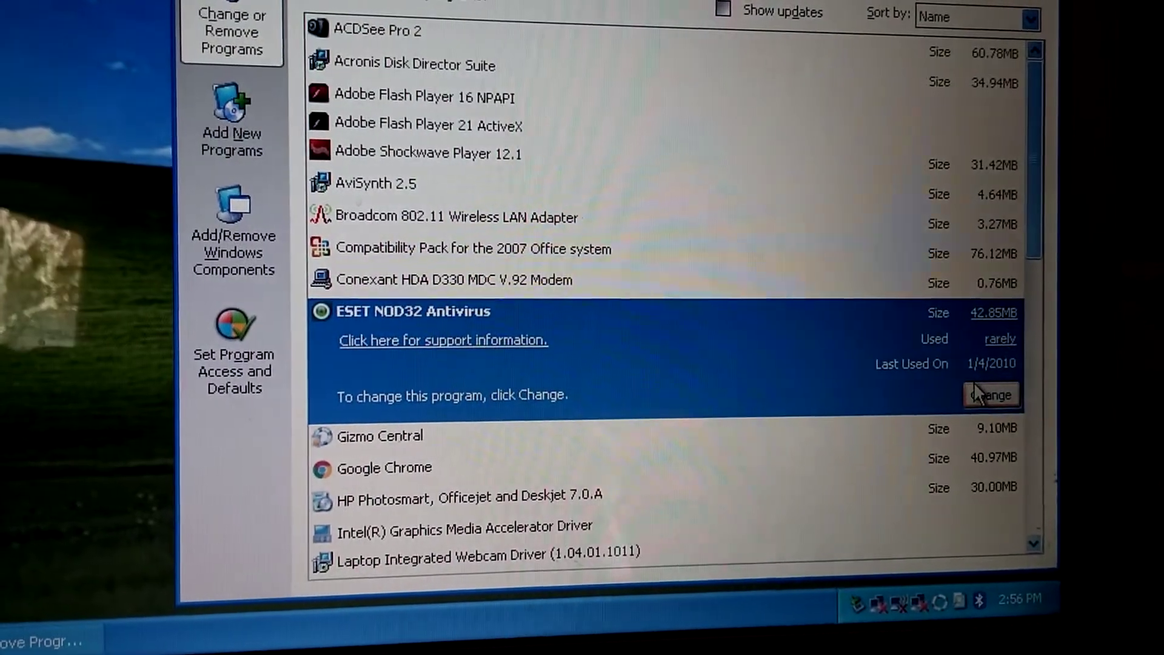
Rerun the ESET NOD32 removal with Remove chosen and the questionnaire unchecked.
left_click(988, 401)
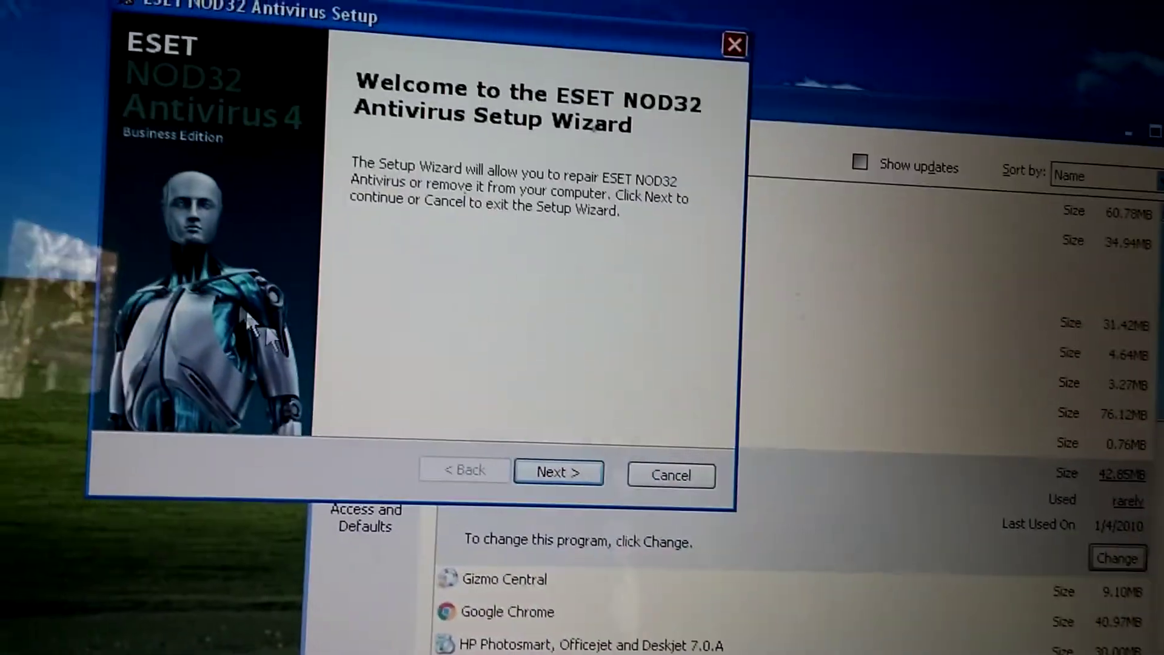
left_click(576, 472)
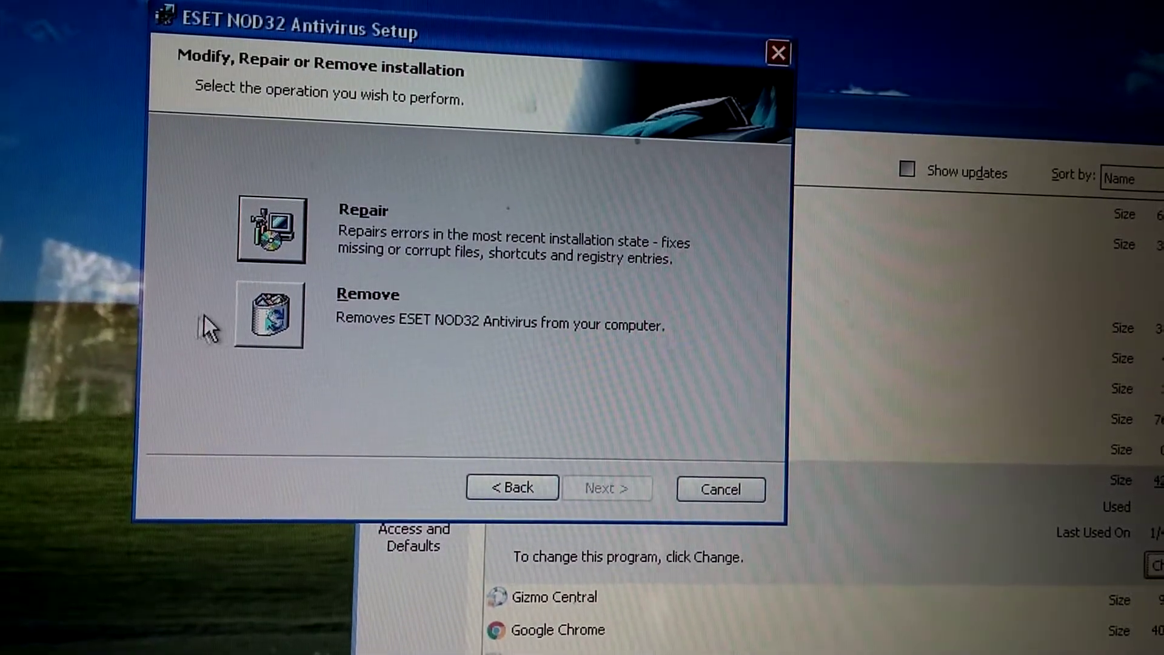
left_click(256, 315)
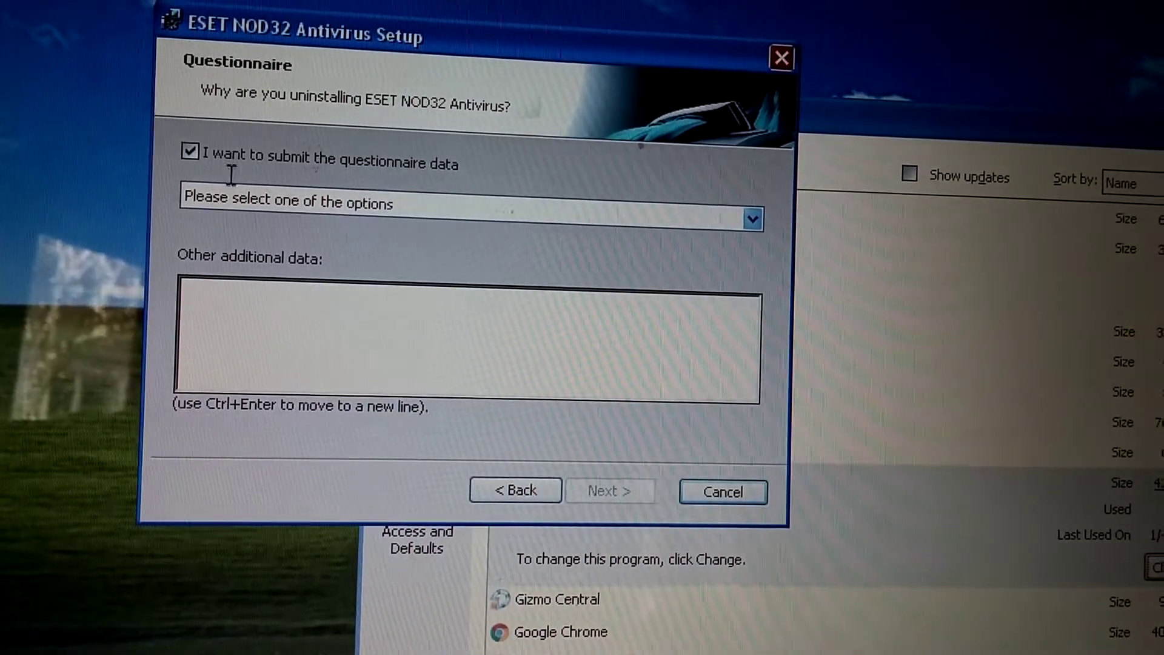
left_click(246, 155)
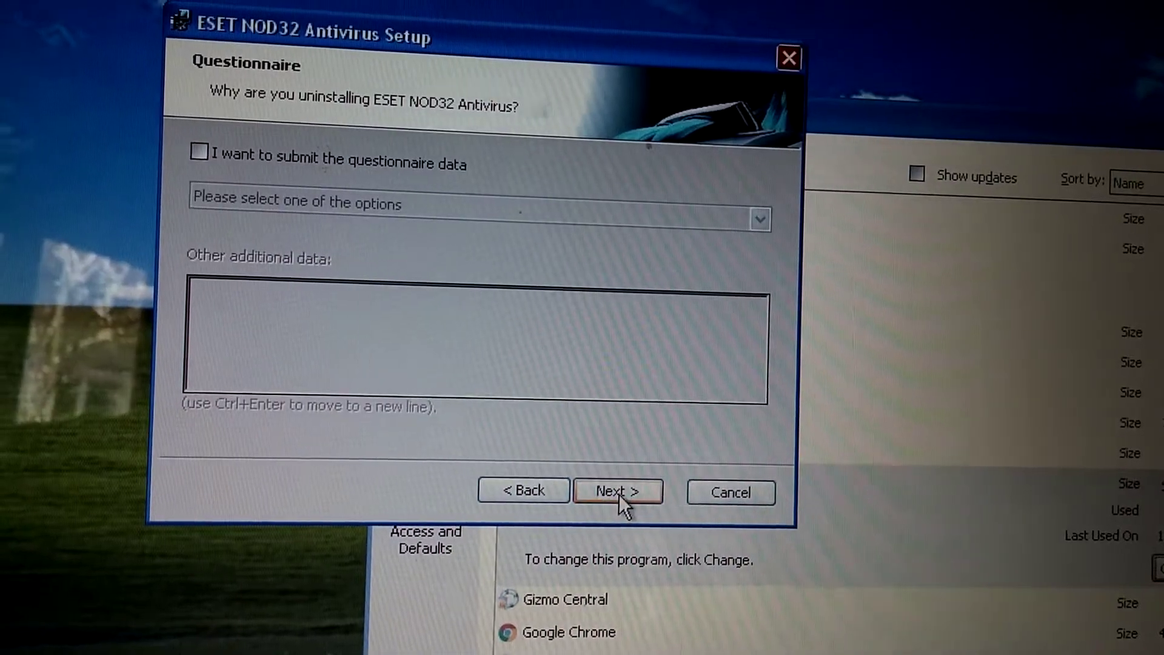
left_click(622, 487)
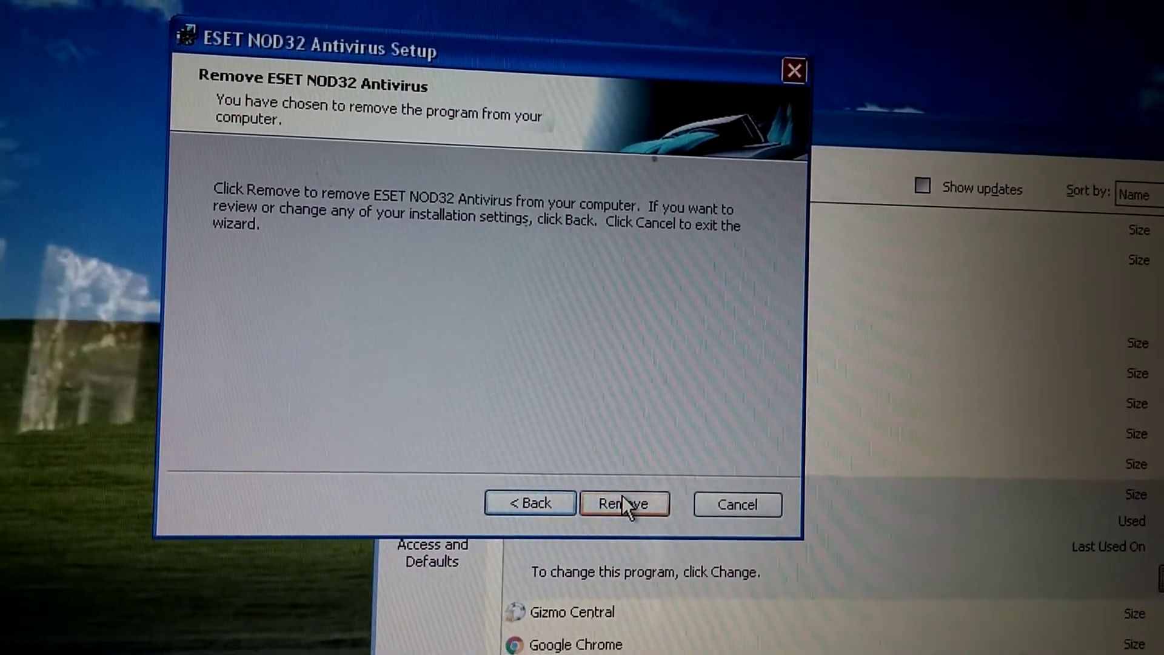
left_click(621, 495)
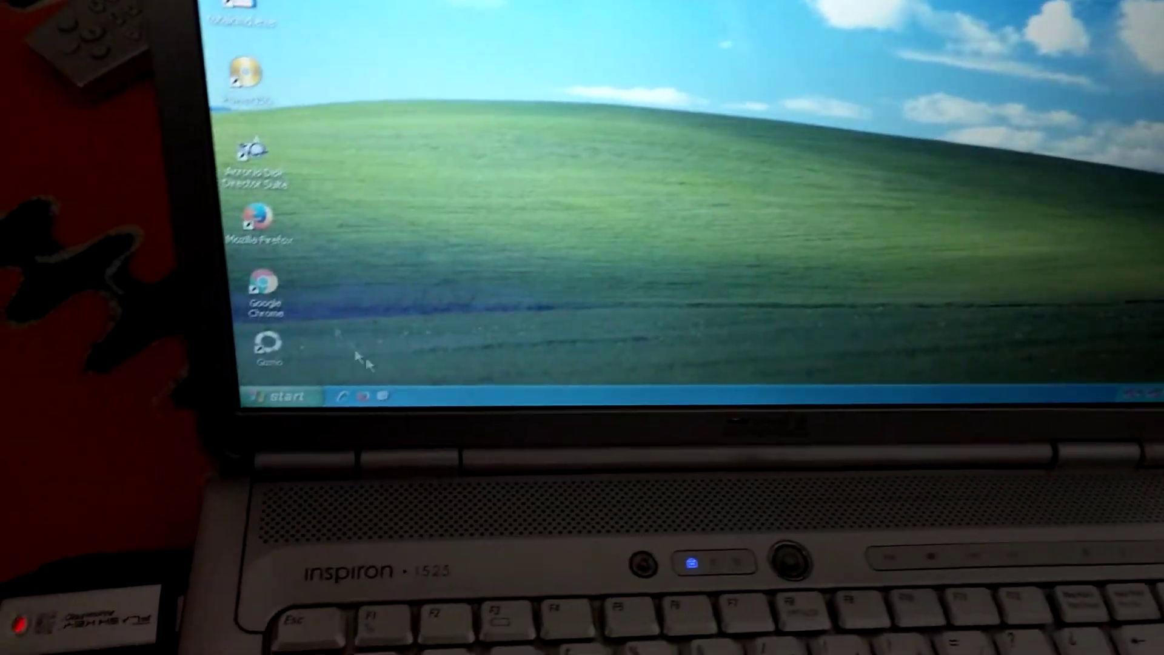
left_click(218, 446)
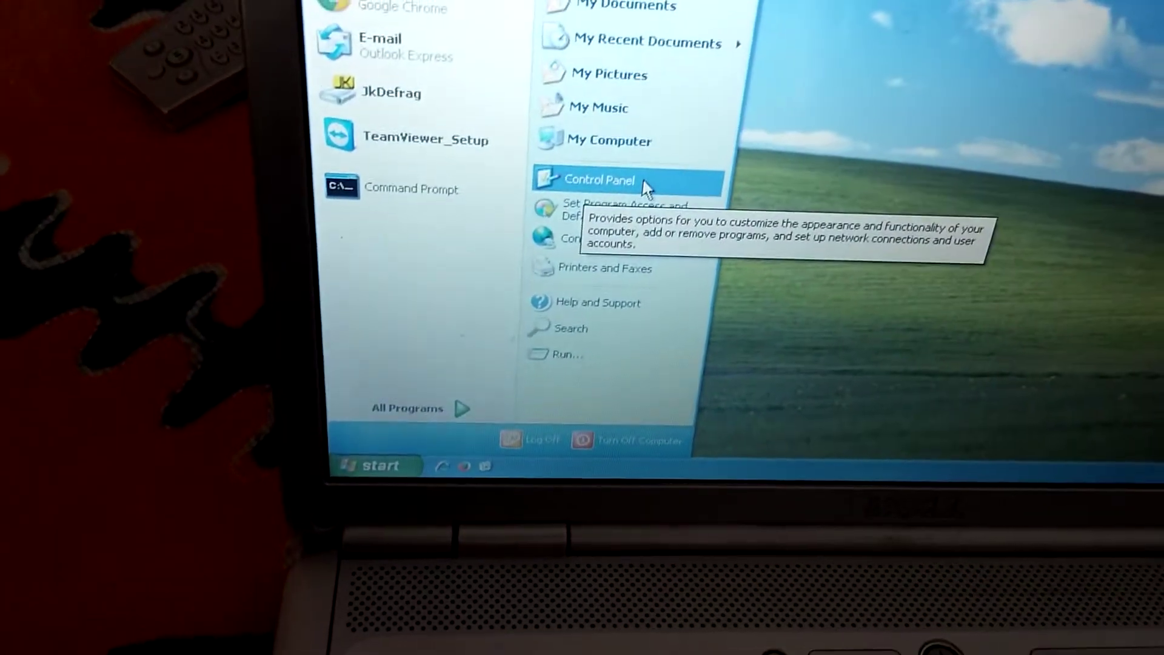
left_click(639, 188)
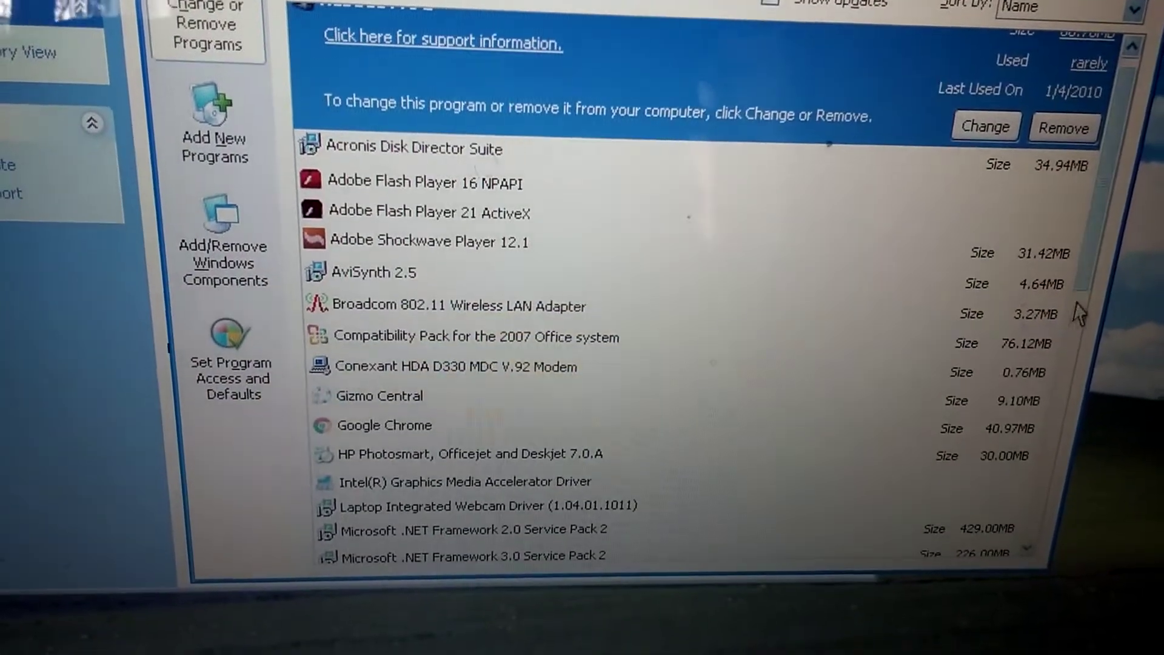
scroll(1081, 314, "down", 1)
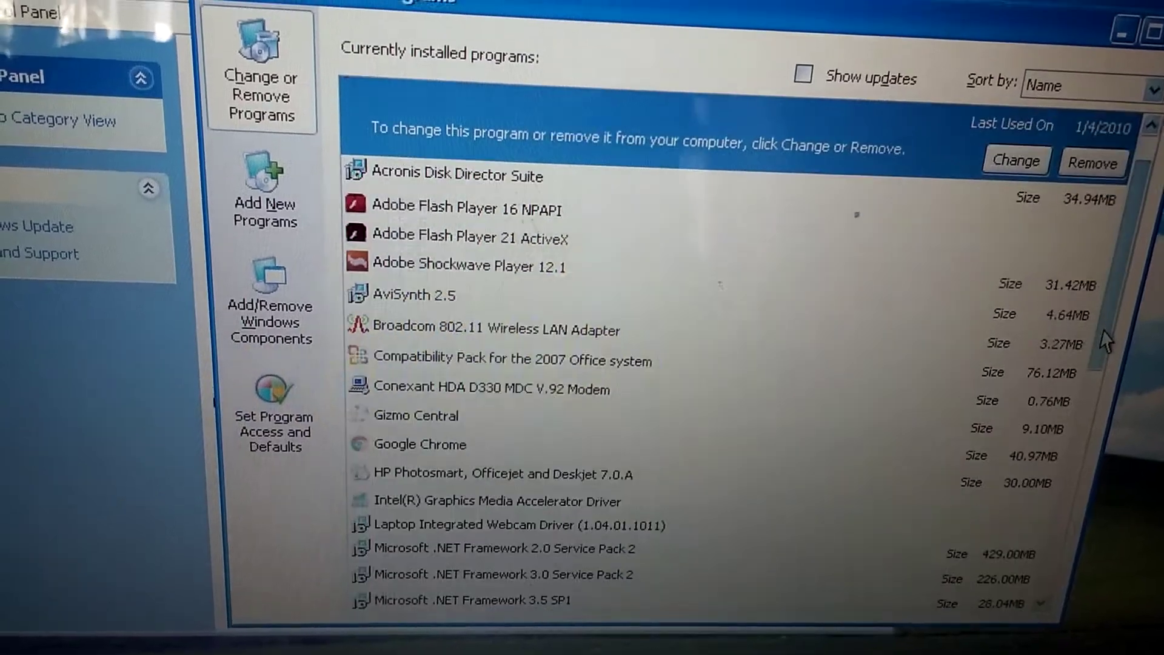
scroll(1105, 341, "down", 4)
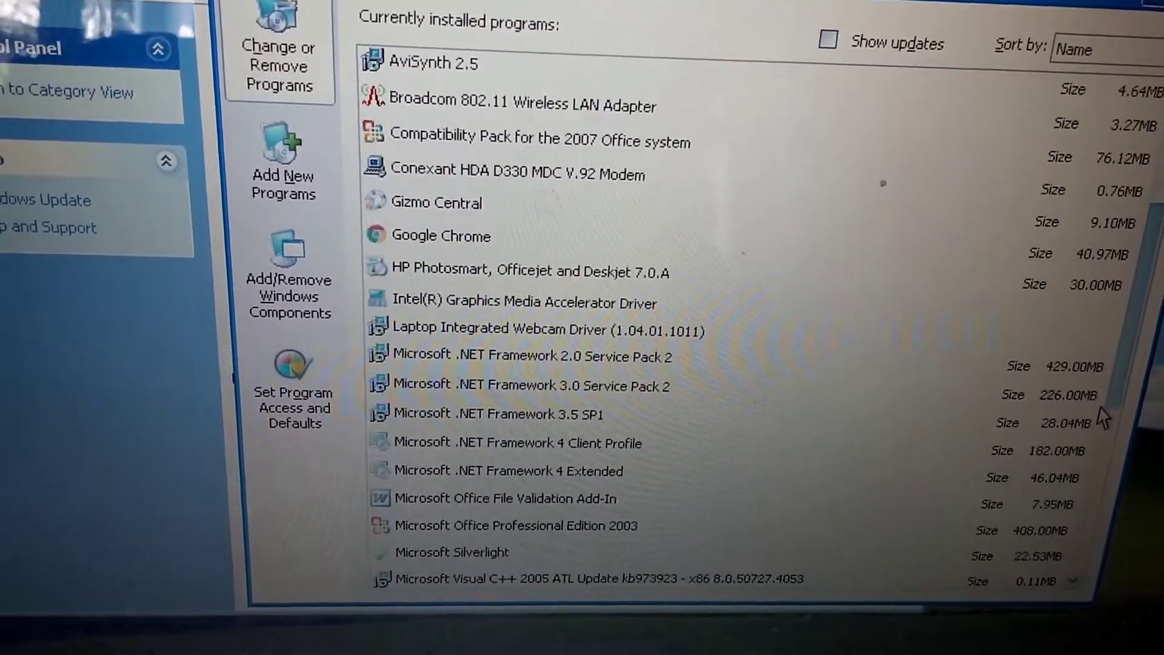
scroll(1103, 416, "down", 3)
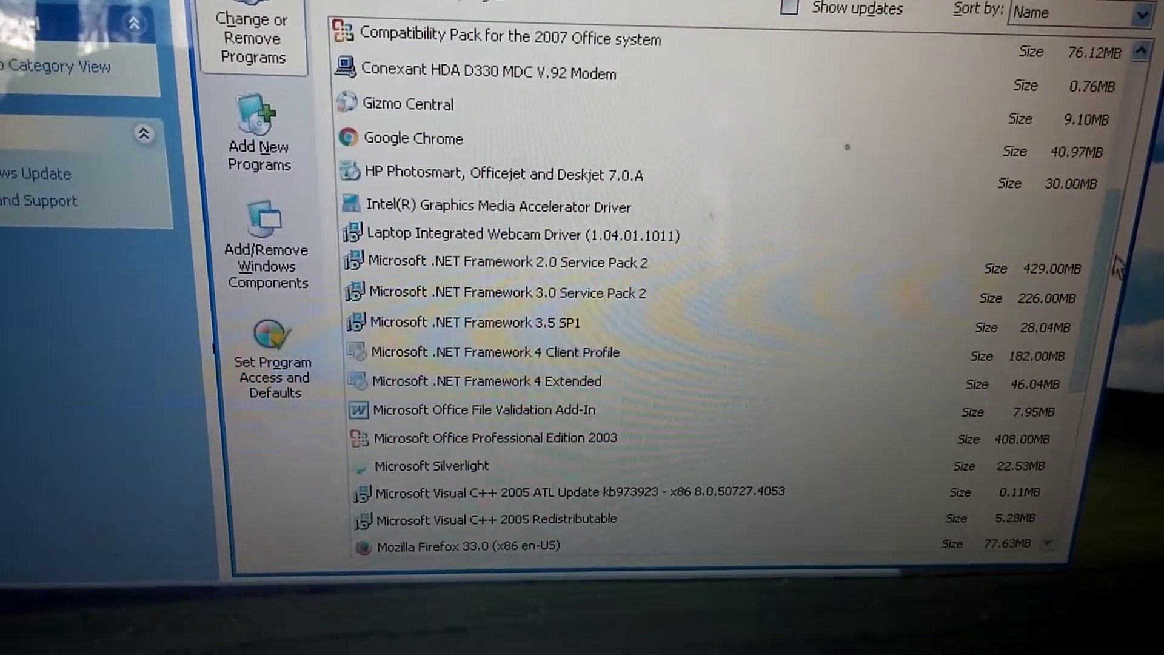
scroll(1117, 268, "up", 5)
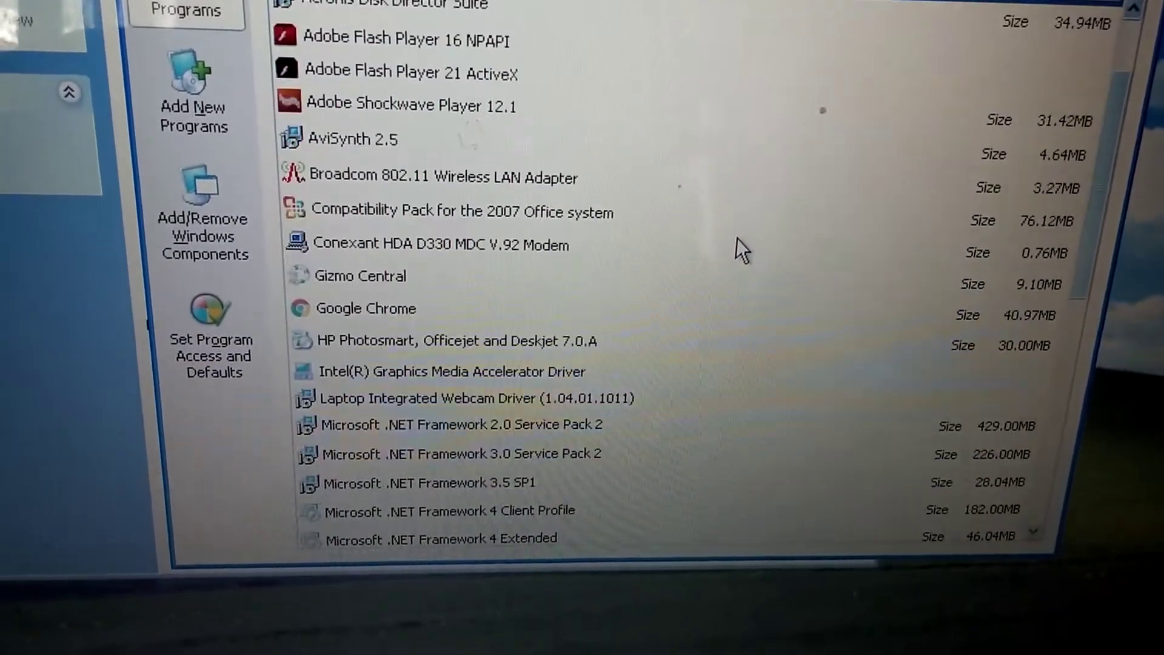
scroll(737, 237, "down", 3)
scroll(732, 239, "down", 3)
scroll(730, 241, "down", 2)
scroll(730, 250, "down", 1)
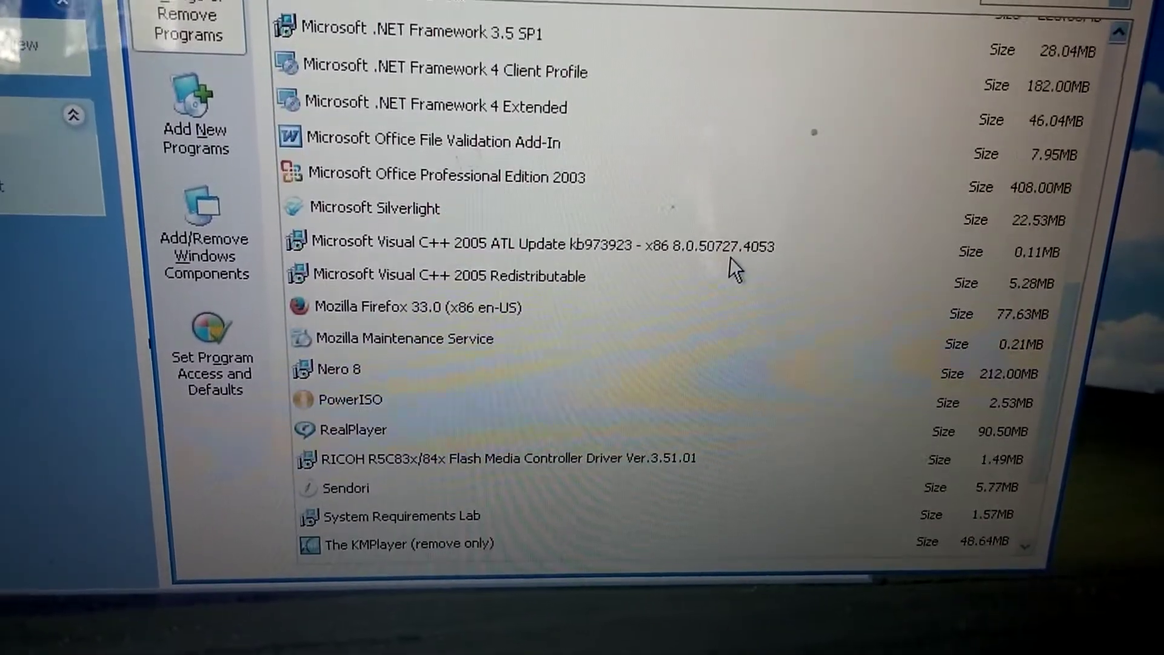
scroll(730, 258, "down", 3)
scroll(719, 264, "up", 5)
scroll(728, 246, "up", 3)
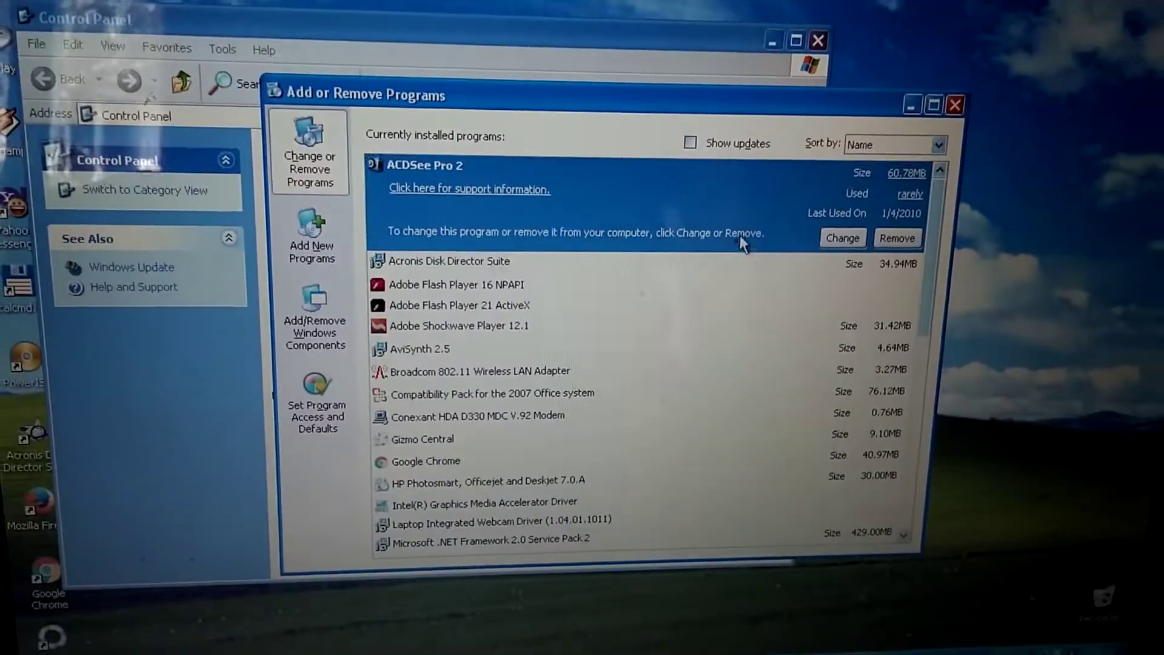
Close Control Panel and browse All Programs to the ESET NOD32 Antivirus group.
left_click(958, 108)
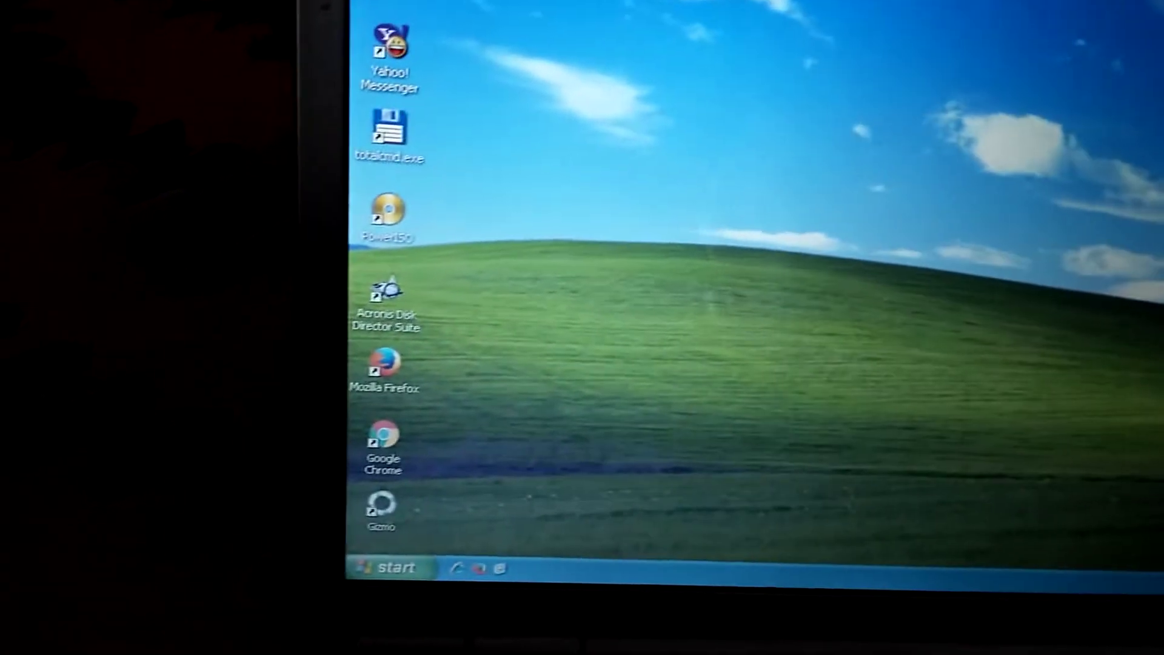
key("super")
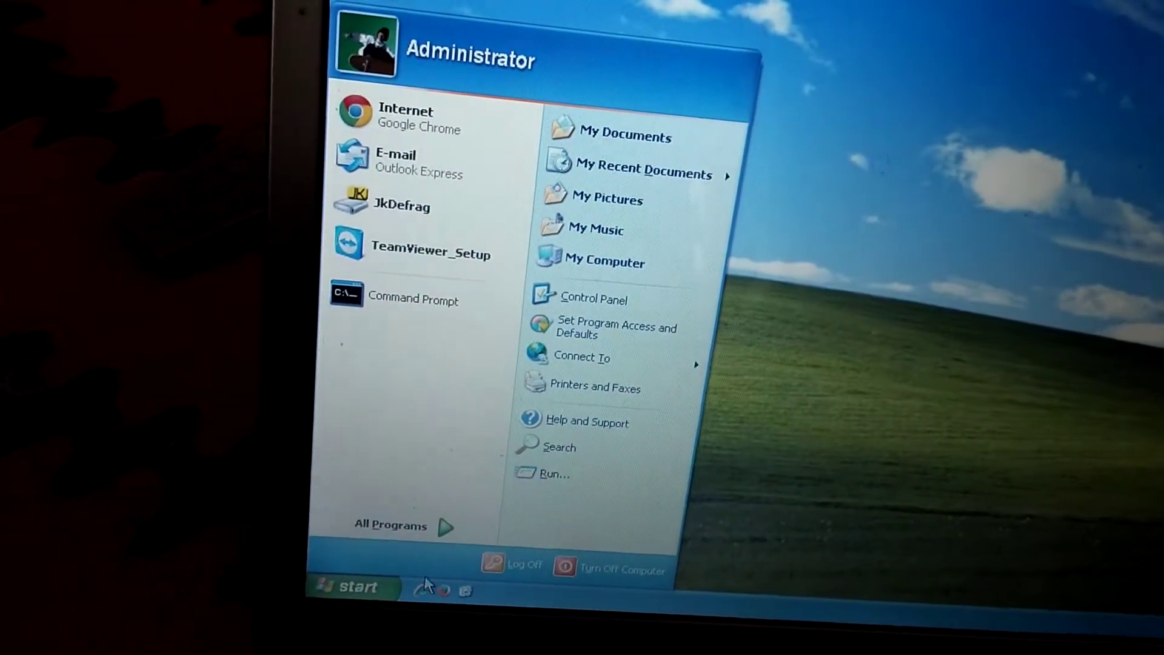
left_click(443, 532)
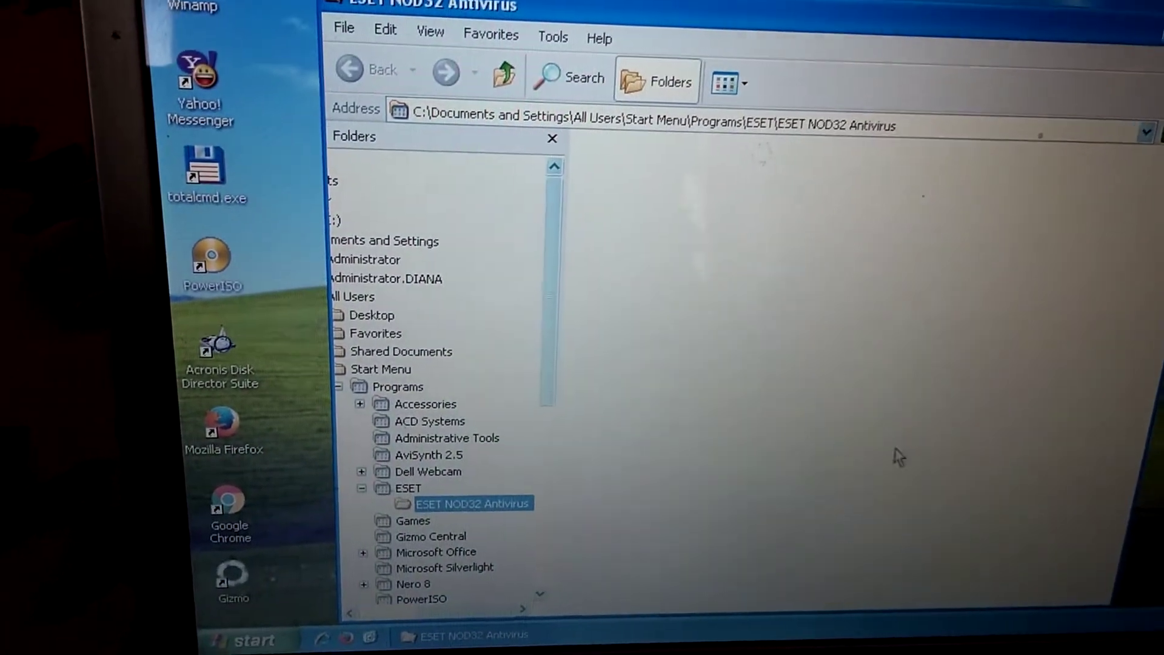
Navigate to C:\Program Files\ESET, inspect ESET NOD32 Antivirus, and delete the ESET folder.
key("Up")
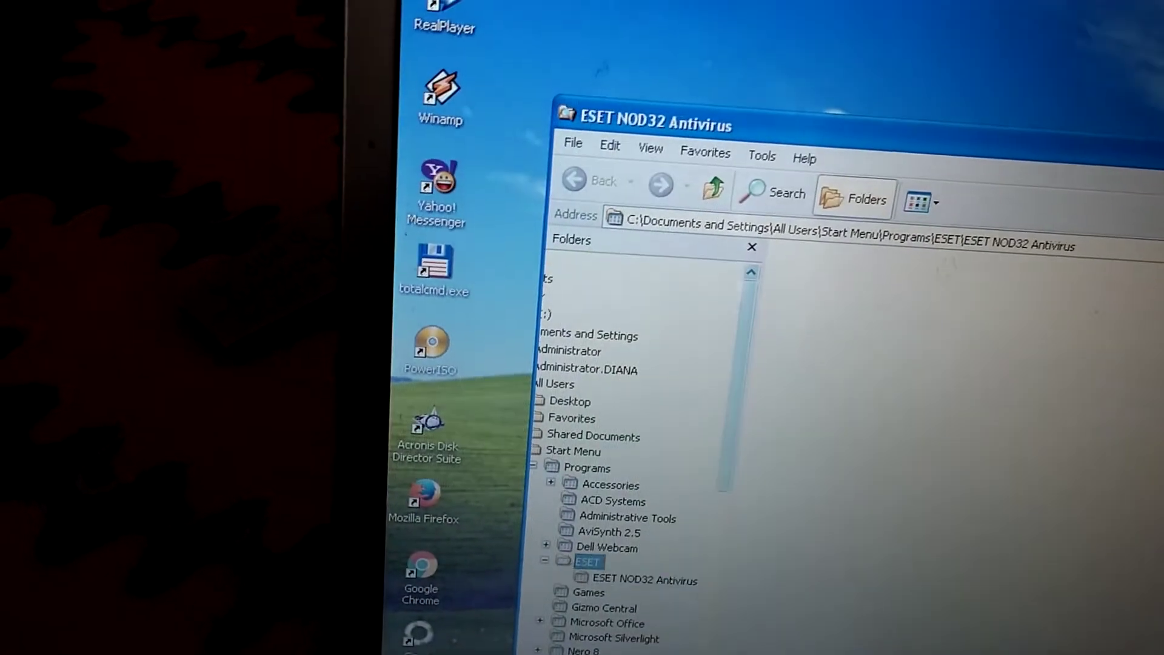
key("BackSpace")
key("BackSpace")
key("BackSpace")
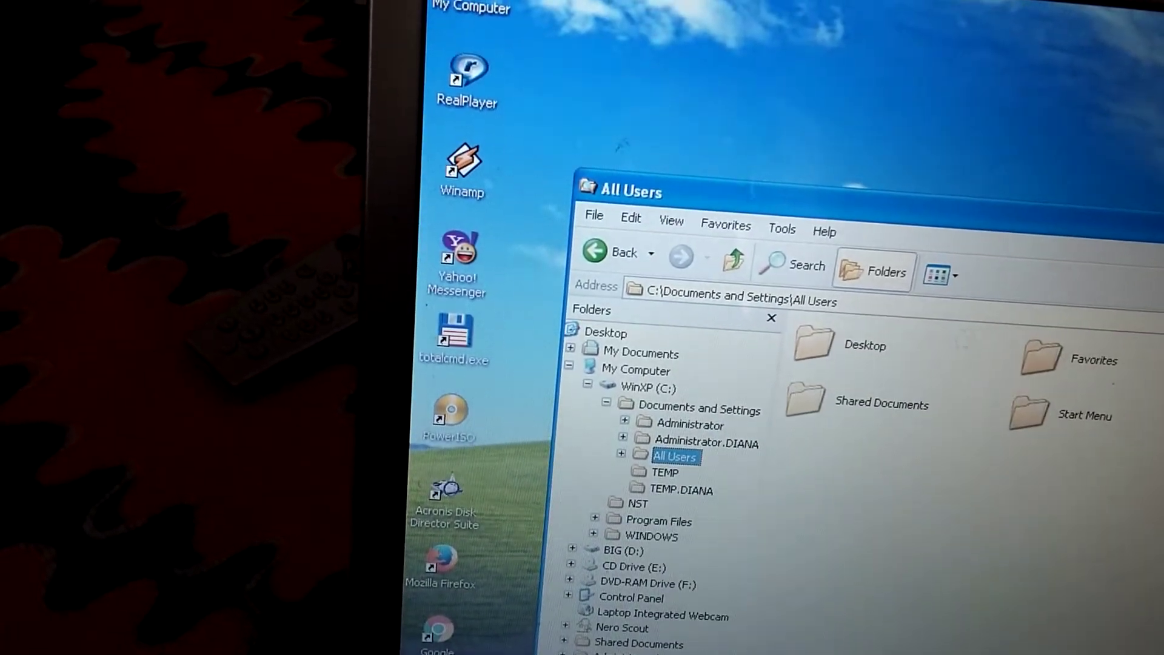
key("Down")
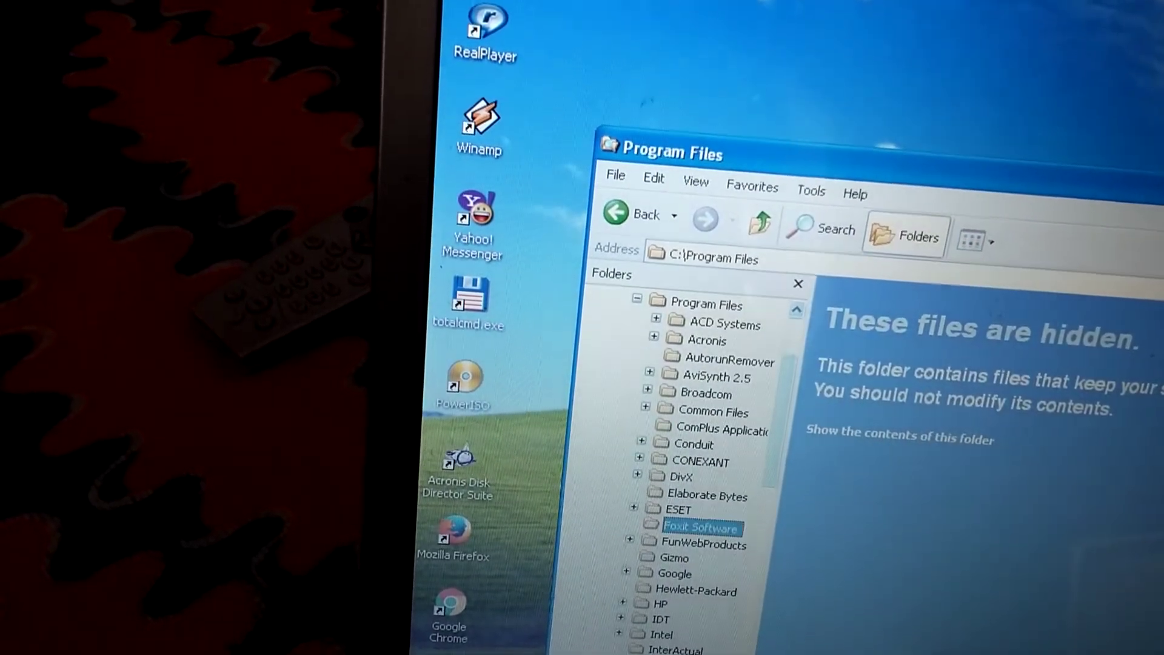
key("Up")
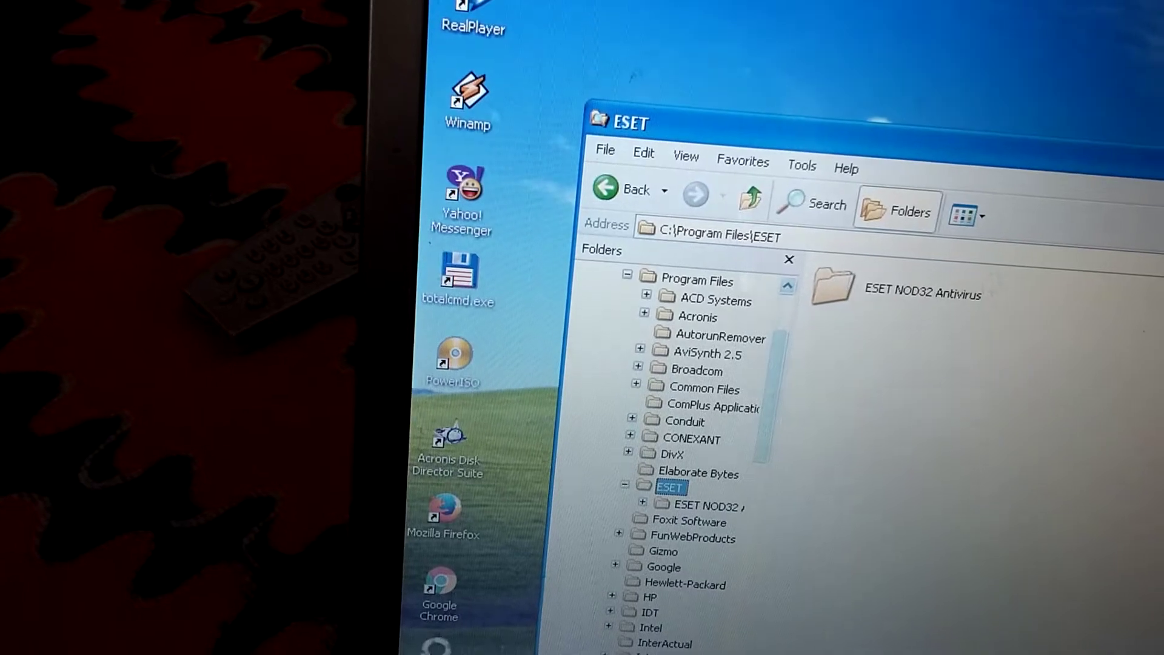
key("Right")
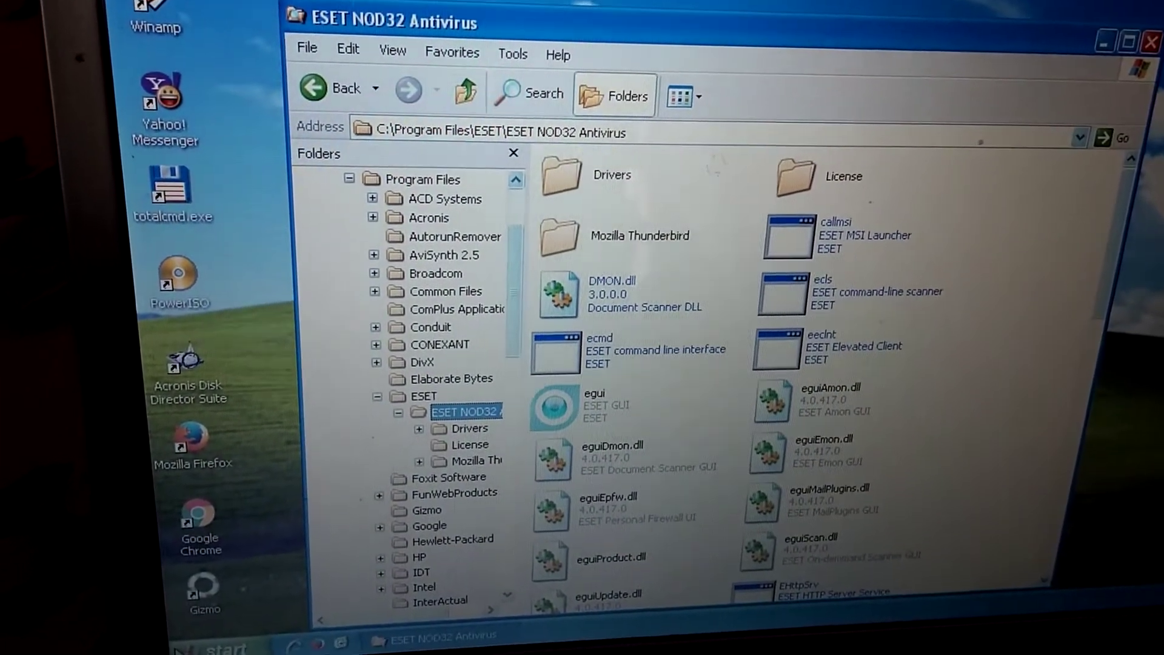
key("BackSpace")
key("Delete")
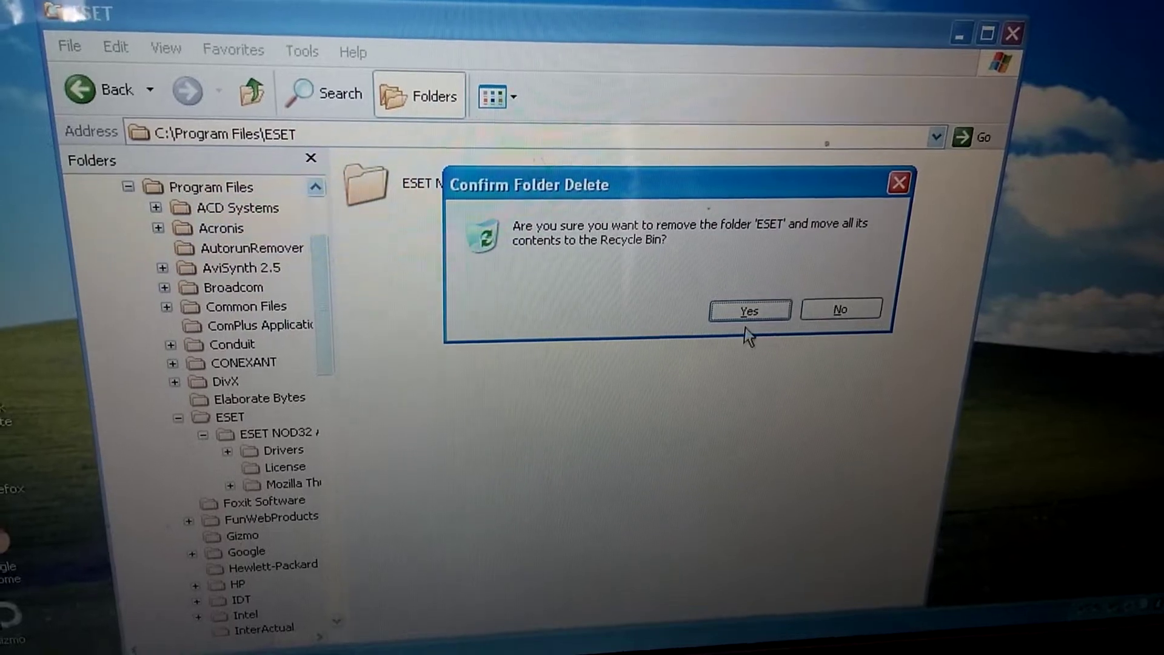
Confirm deleting the ESET folder, then bring up Task Manager's process list.
left_click(756, 309)
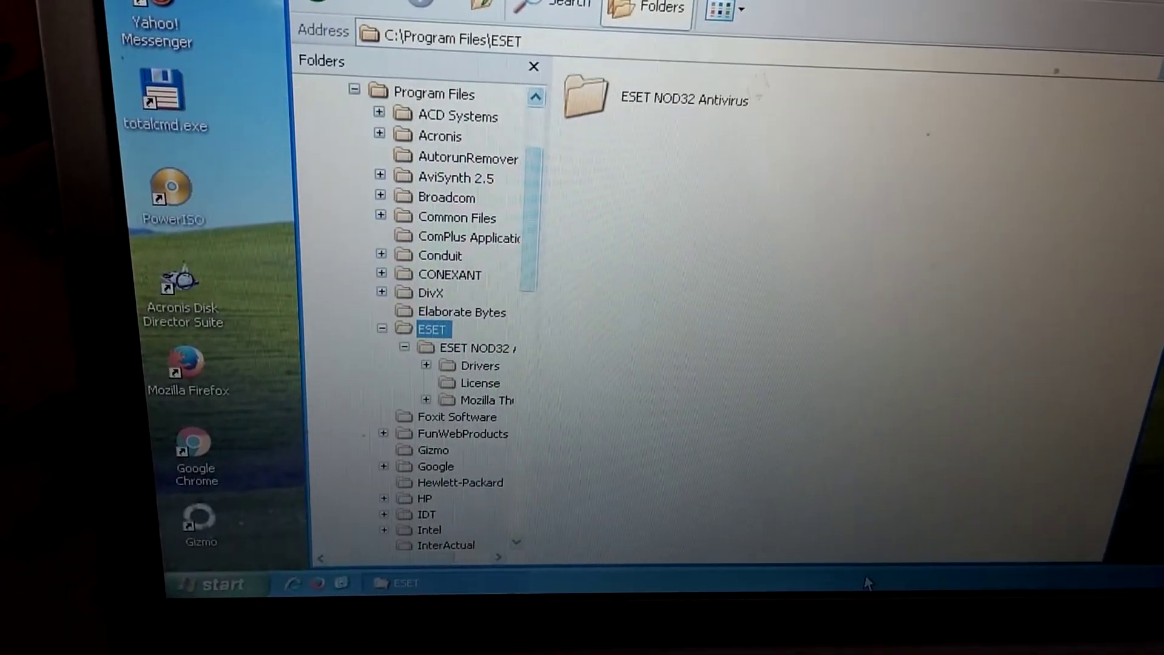
left_click(930, 528)
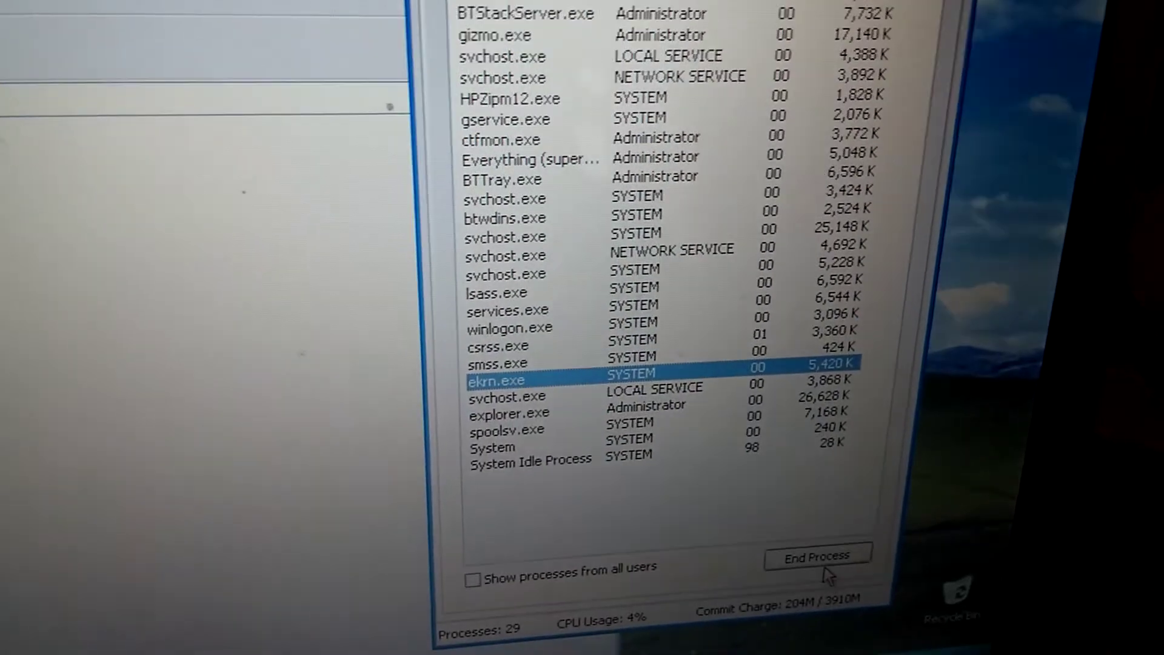
End the ekrn.exe process, then delete the ESET NOD32 Antivirus folder and confirm.
left_click(802, 562)
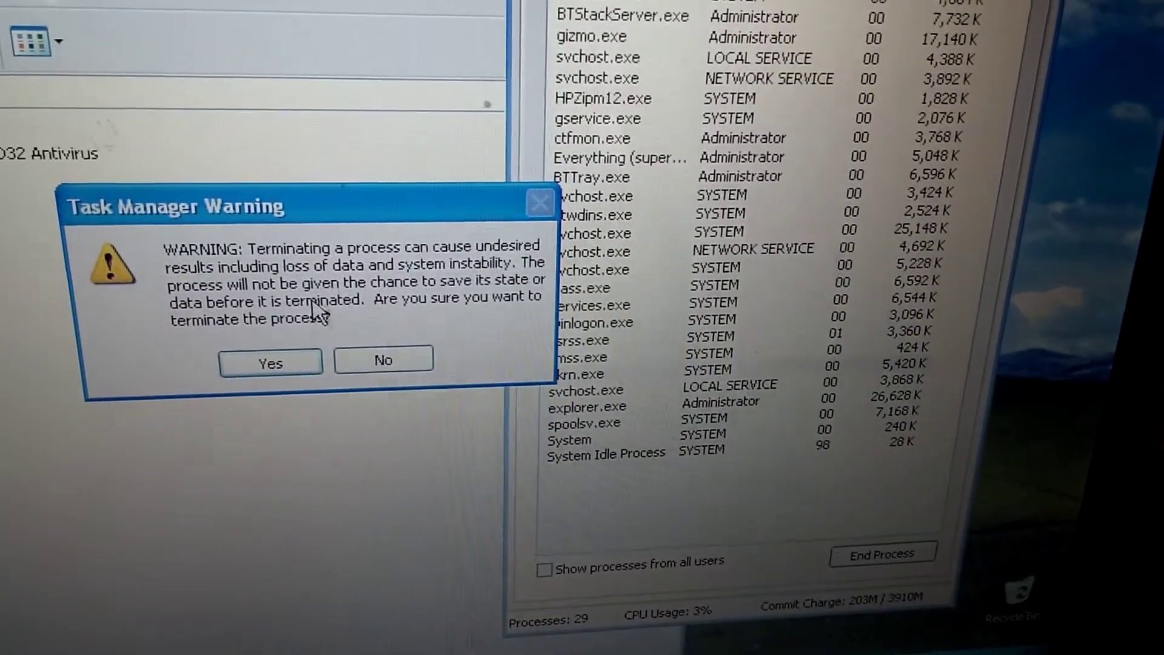
left_click(289, 373)
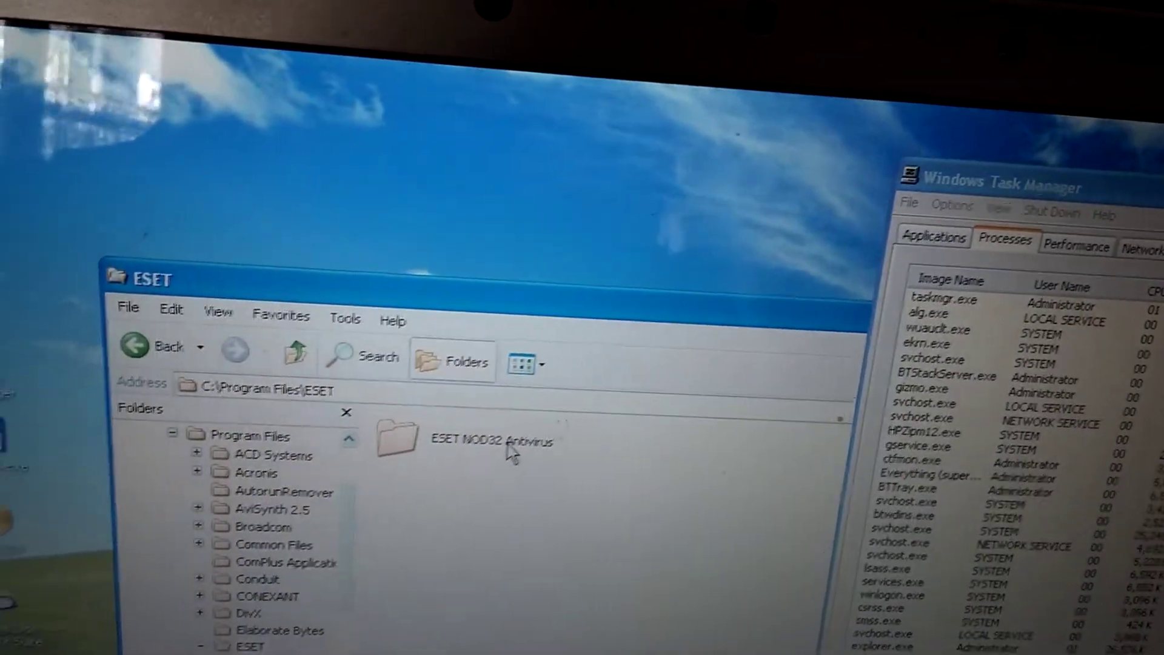
left_click(569, 437)
key("Delete")
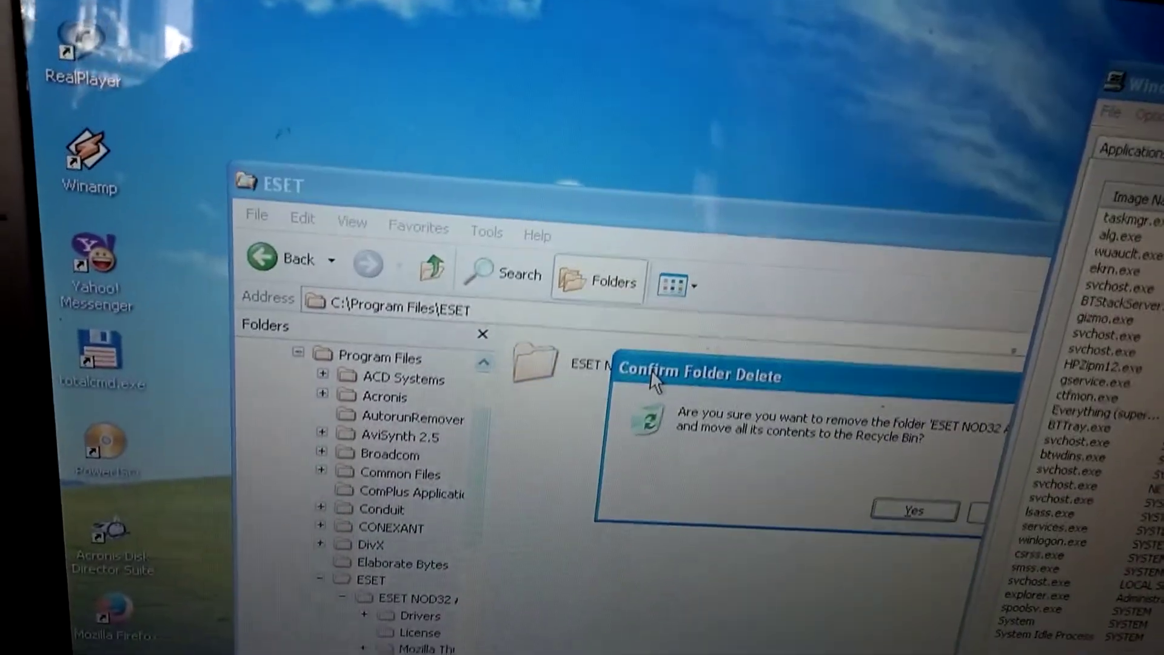
key("Return")
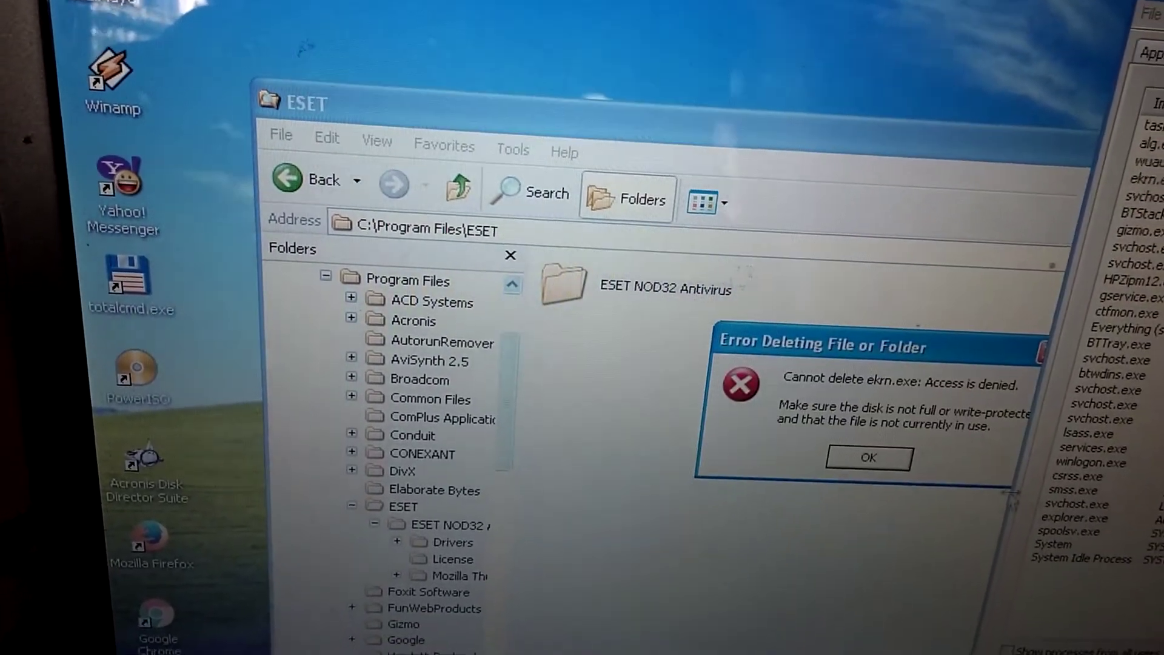
Dismiss the access-denied error and end the ekrn.exe process again.
left_click(881, 442)
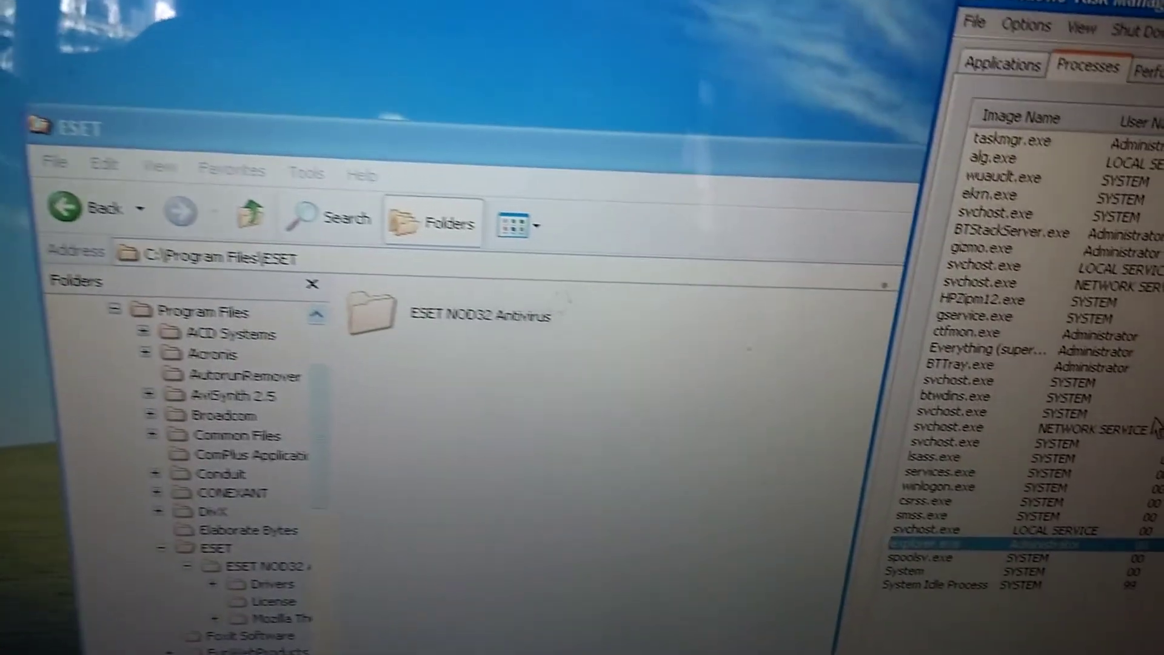
left_click(1028, 187)
key("Delete")
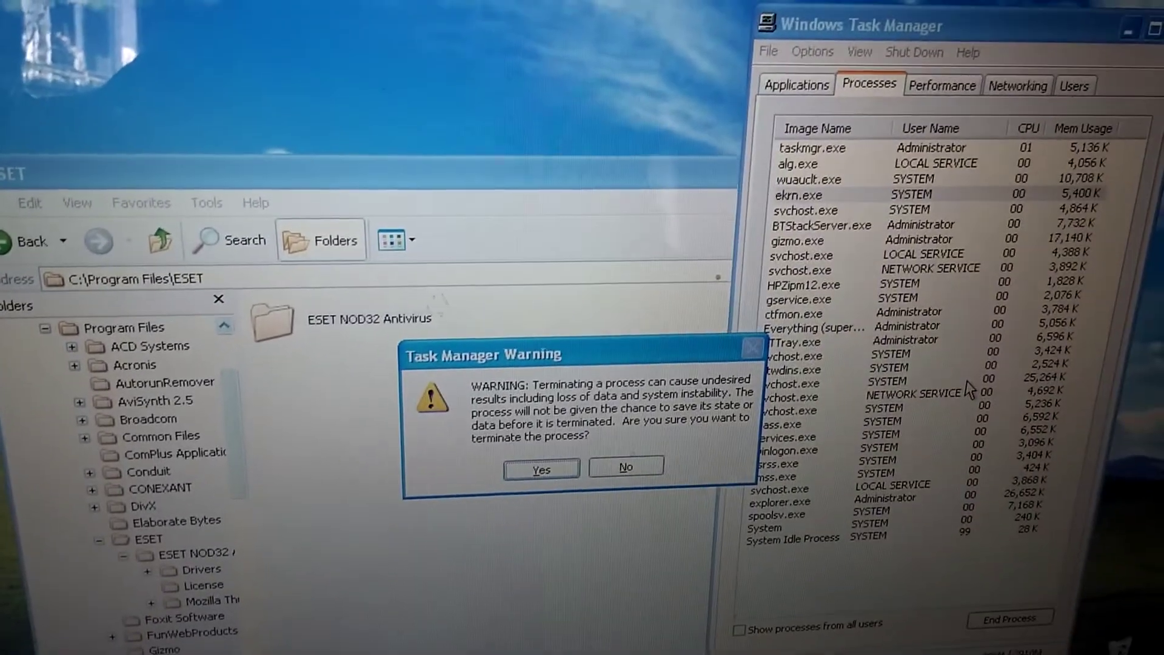
key("Return")
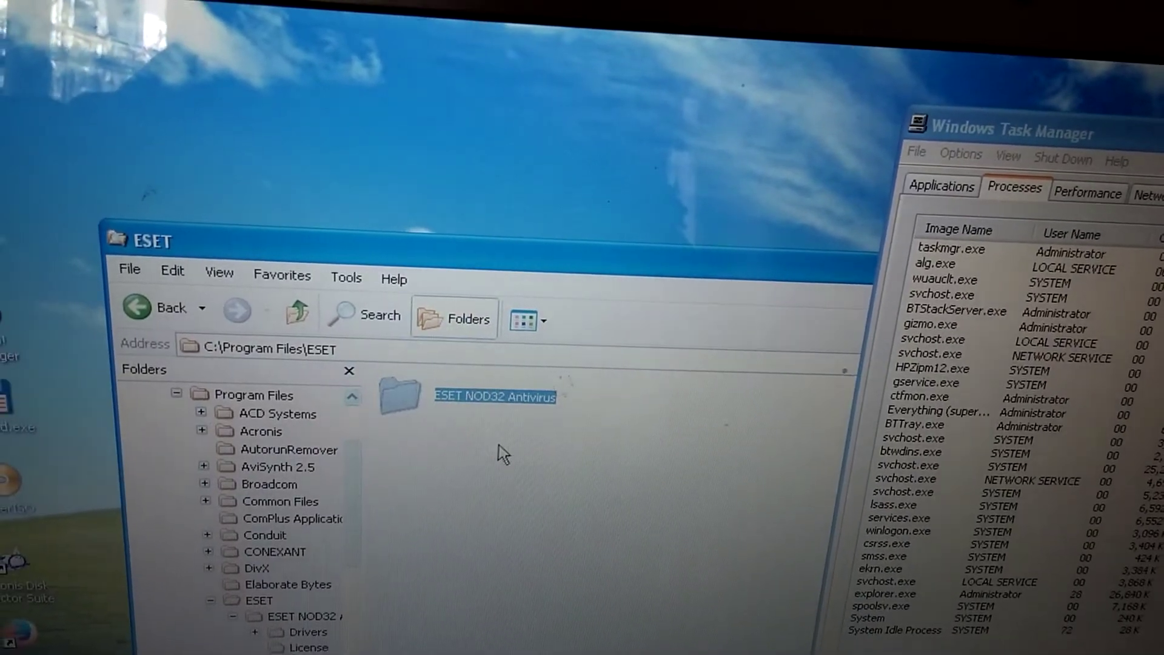
Reselect the ESET NOD32 Antivirus folder and try deleting it once more.
left_click(543, 481)
left_click_drag(592, 510, 487, 366)
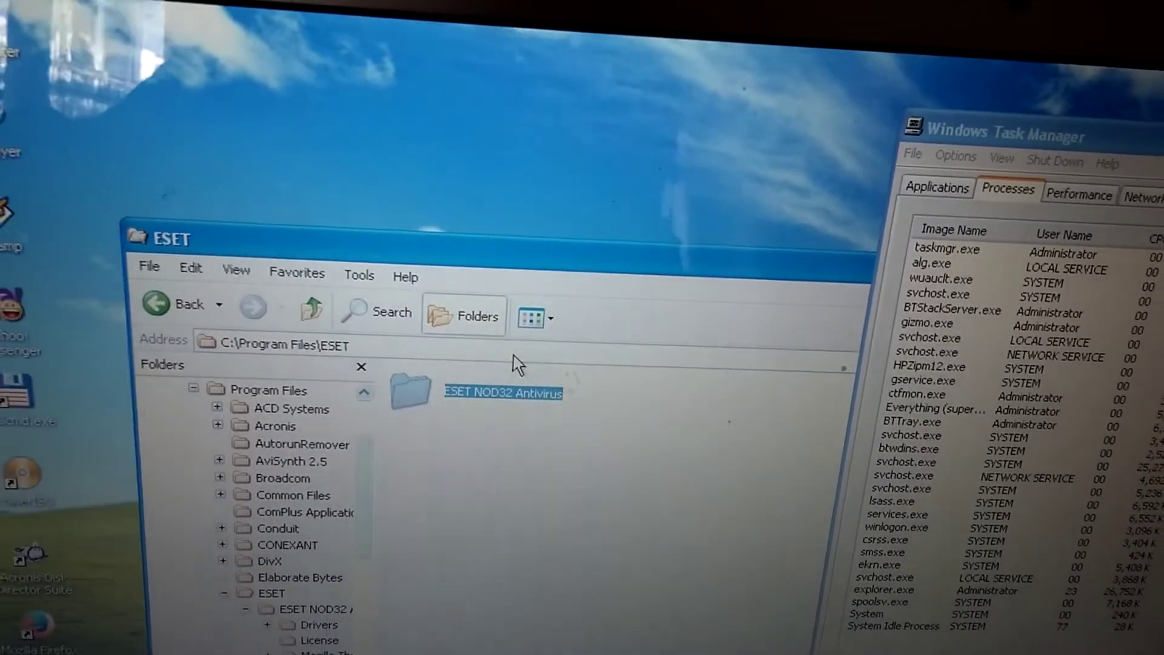
key("Delete")
key("Escape")
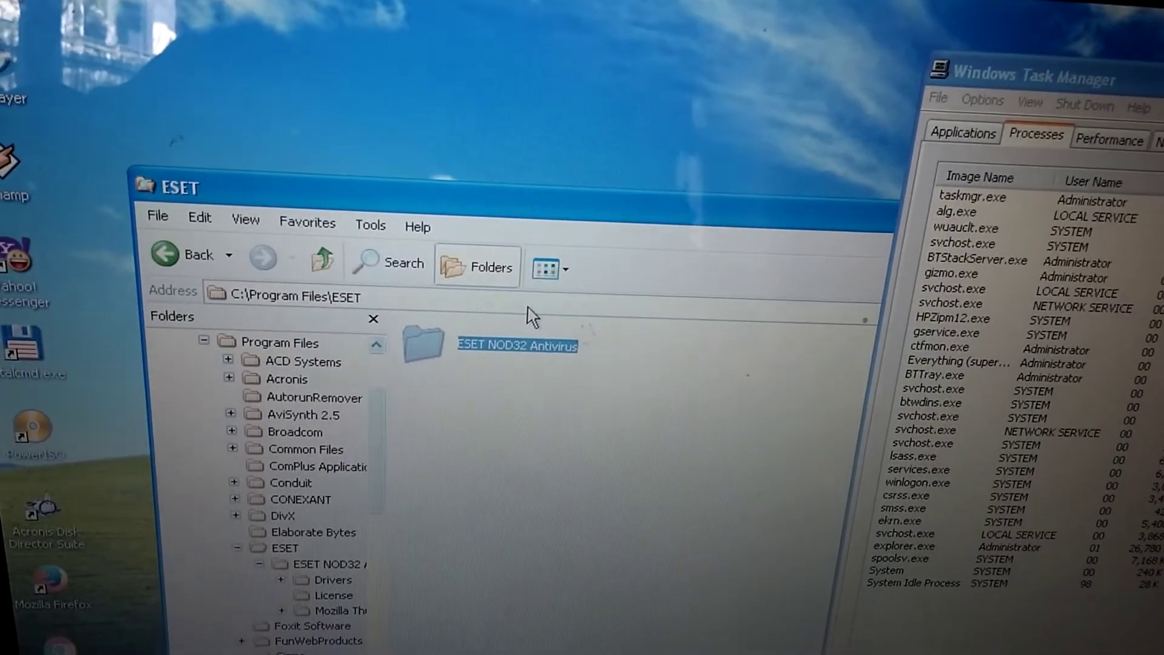